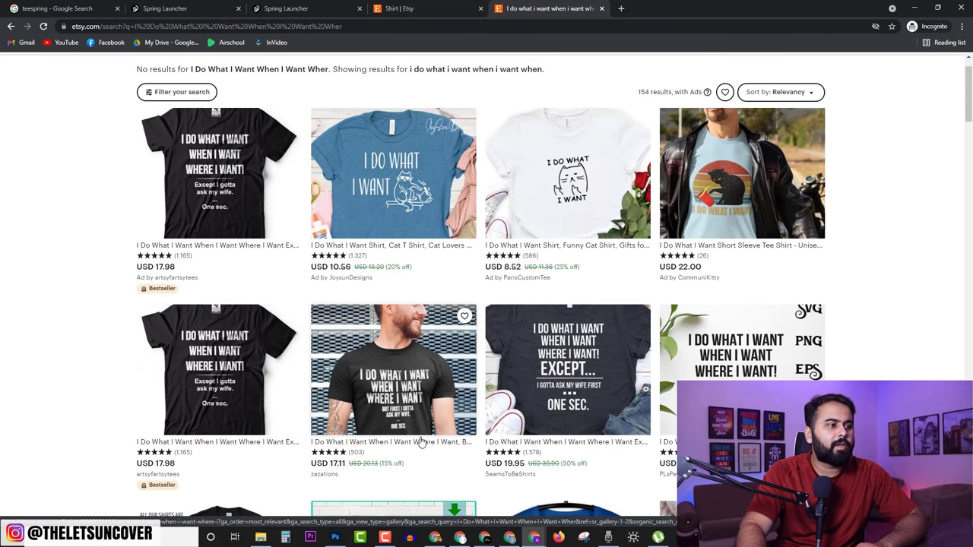
Step: Browse the Etsy results for "i do what i want when i want when" to compare shirt slogans, prices and review counts
scroll(335, 380, "down", 2)
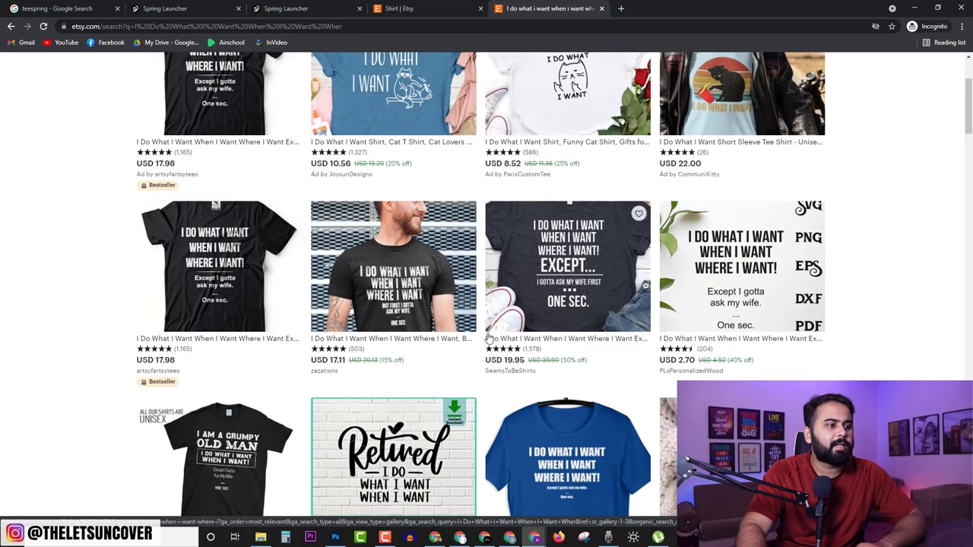
scroll(608, 314, "down", 3)
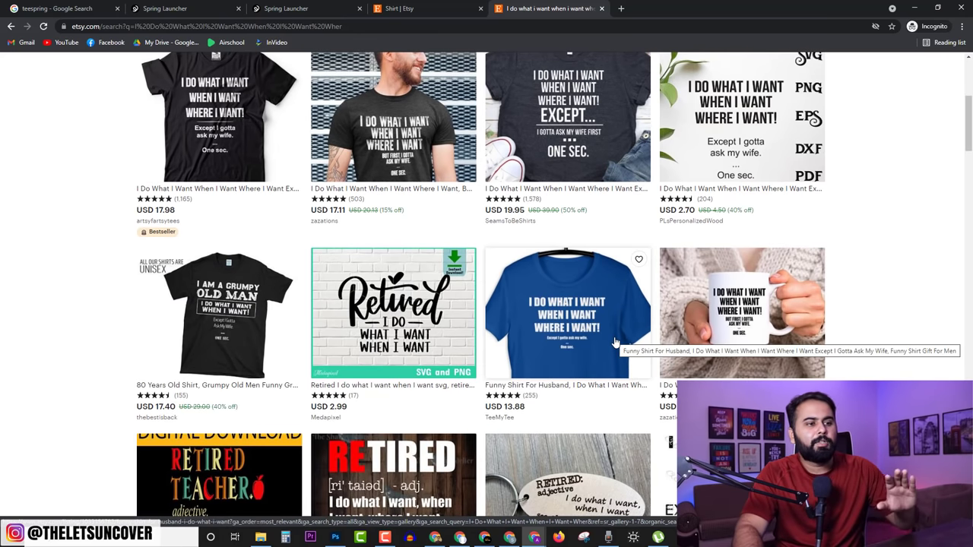
scroll(615, 341, "down", 3)
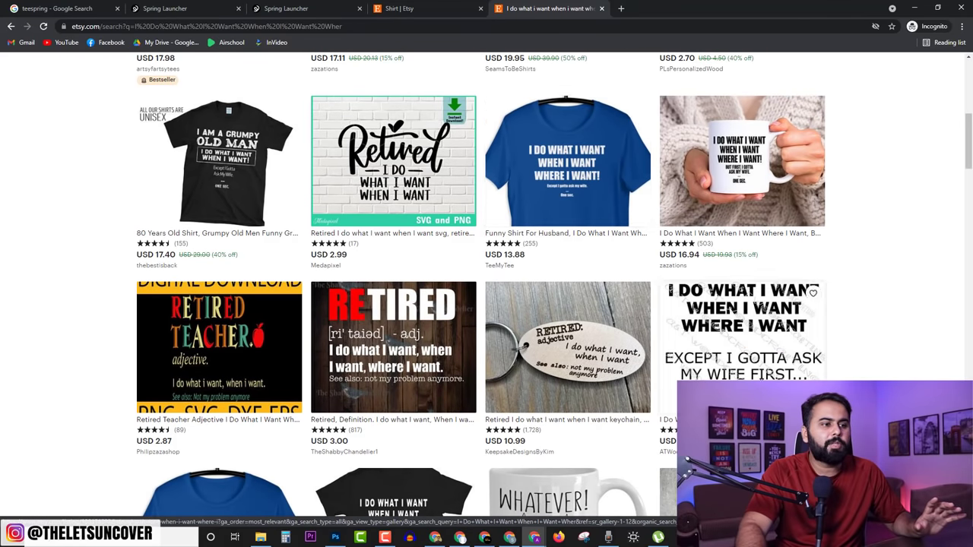
scroll(626, 213, "down", 3)
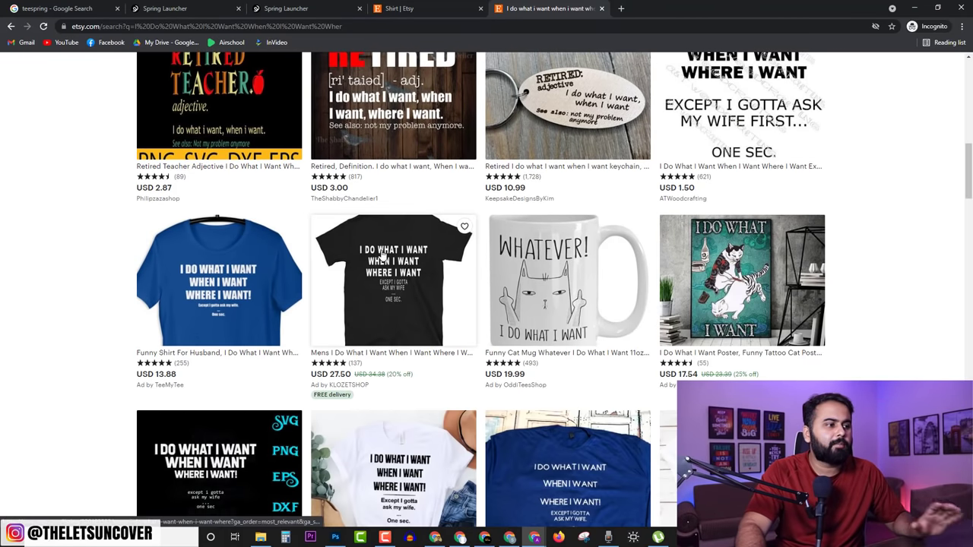
scroll(424, 293, "down", 1)
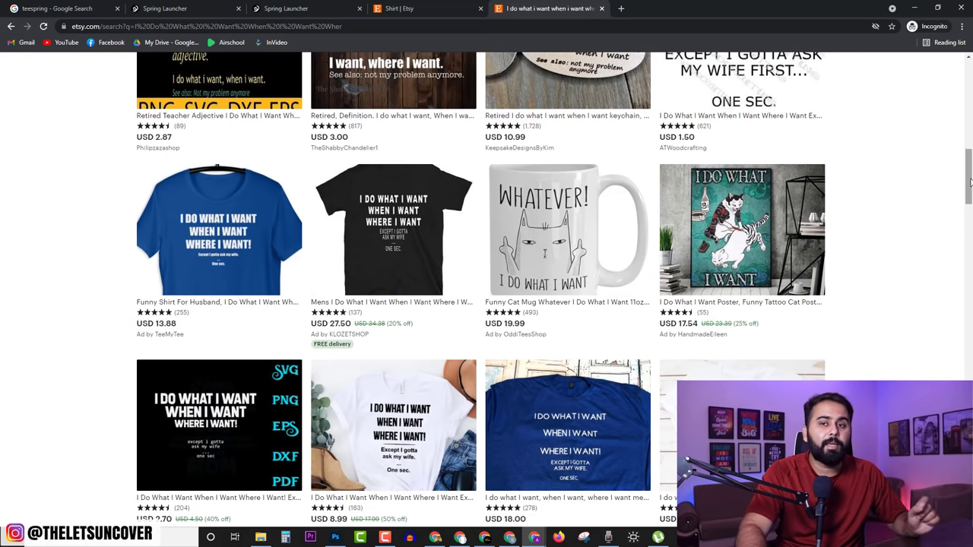
scroll(970, 182, "up", 10)
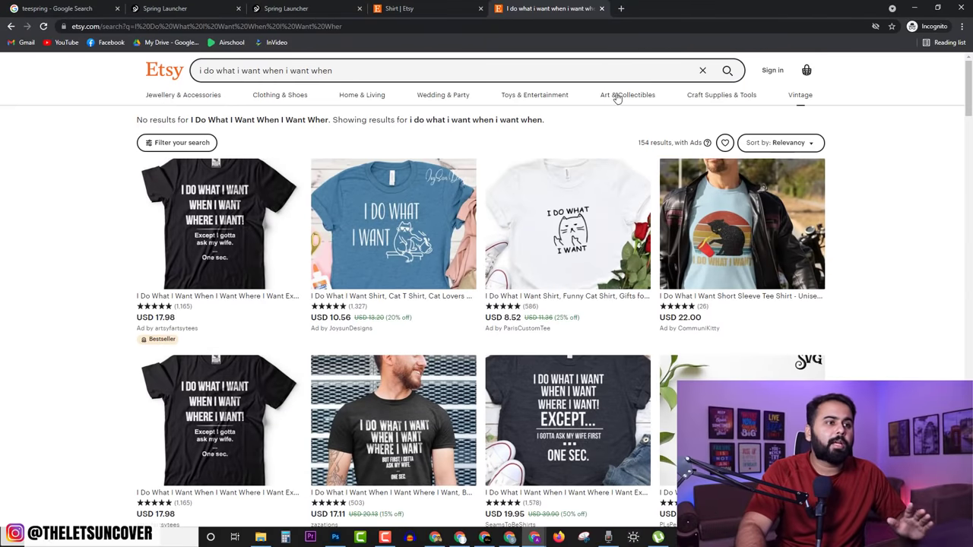
mouse_move(616, 99)
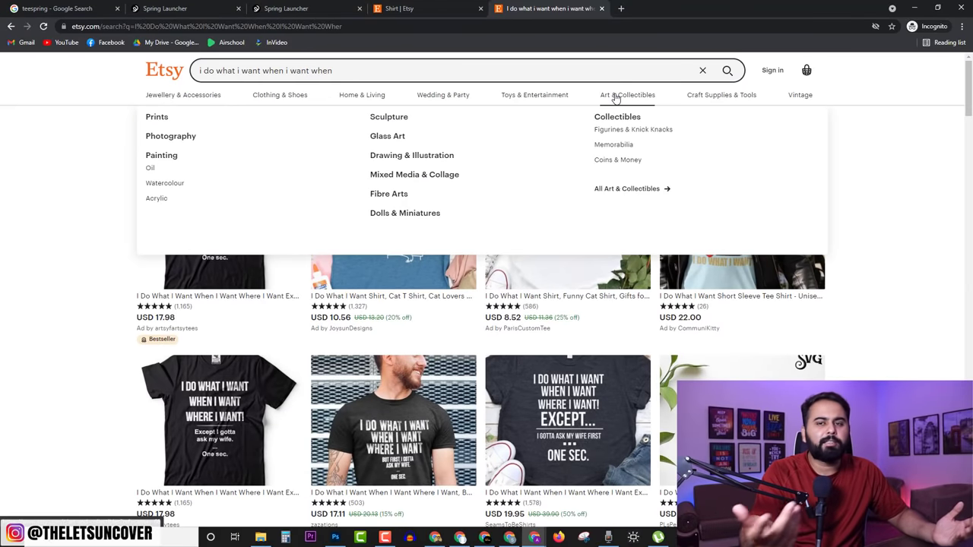
Step: Search Etsy for "doctor" and refine the search to "doctor shirt"
left_click(341, 69)
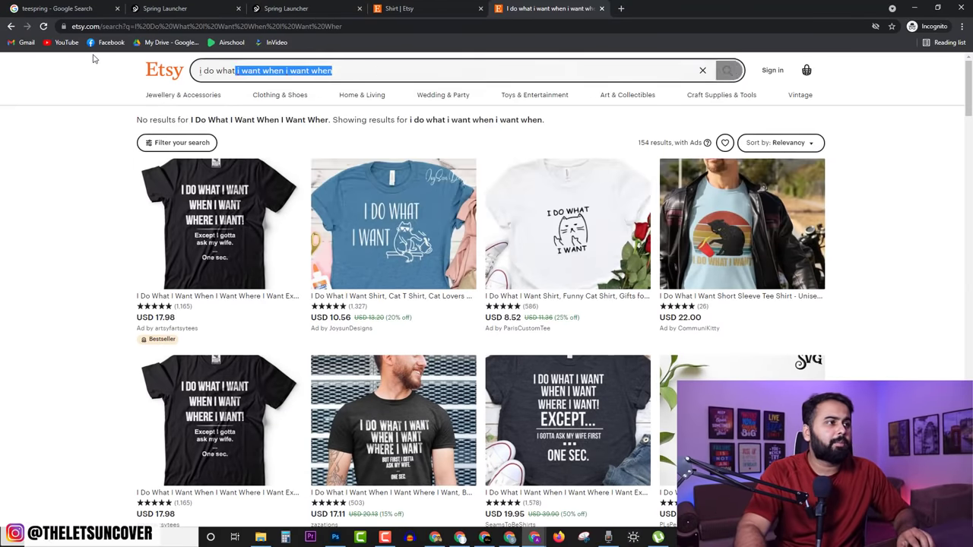
type("doctor")
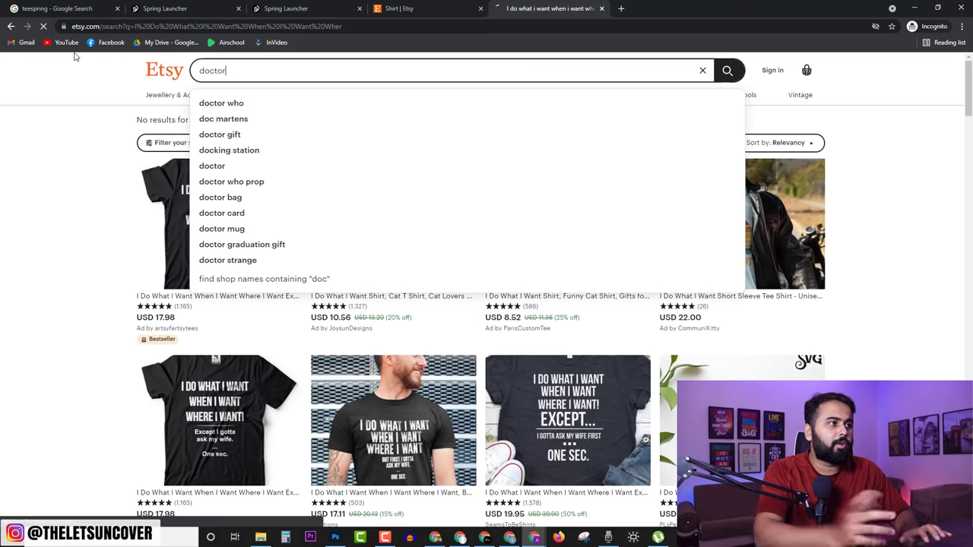
key("Return")
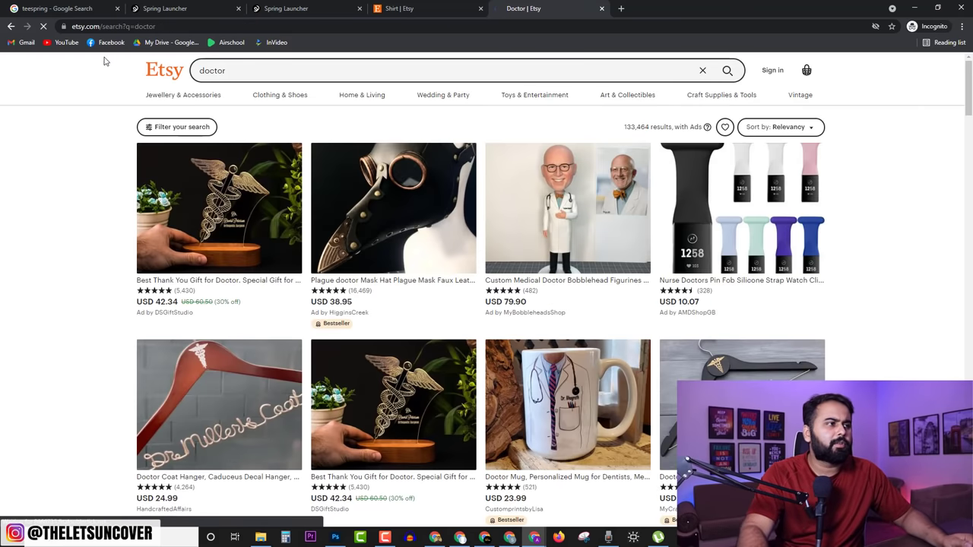
left_click(242, 66)
type("shirt")
key("Return")
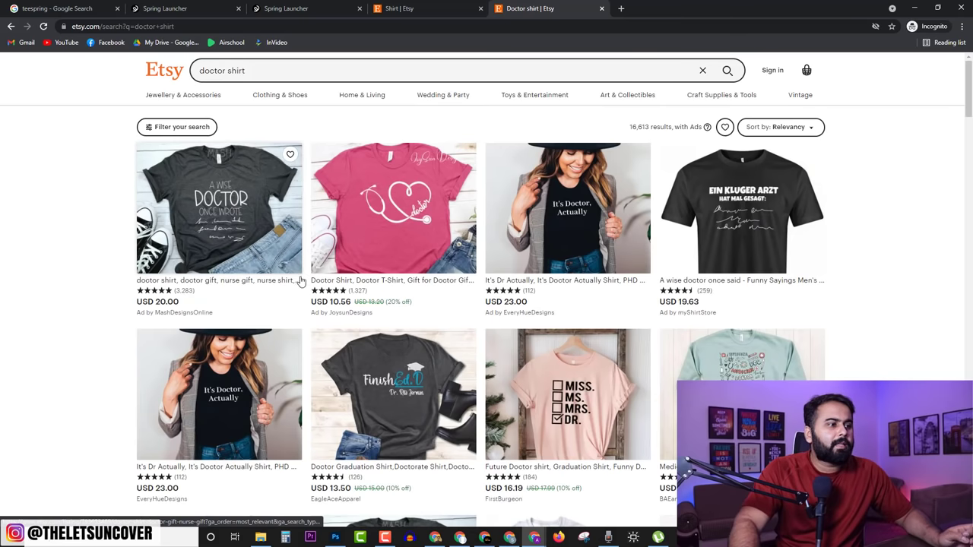
Step: Examine the designs, prices and reviews in the Etsy doctor shirt results for design ideas
scroll(553, 372, "down", 3)
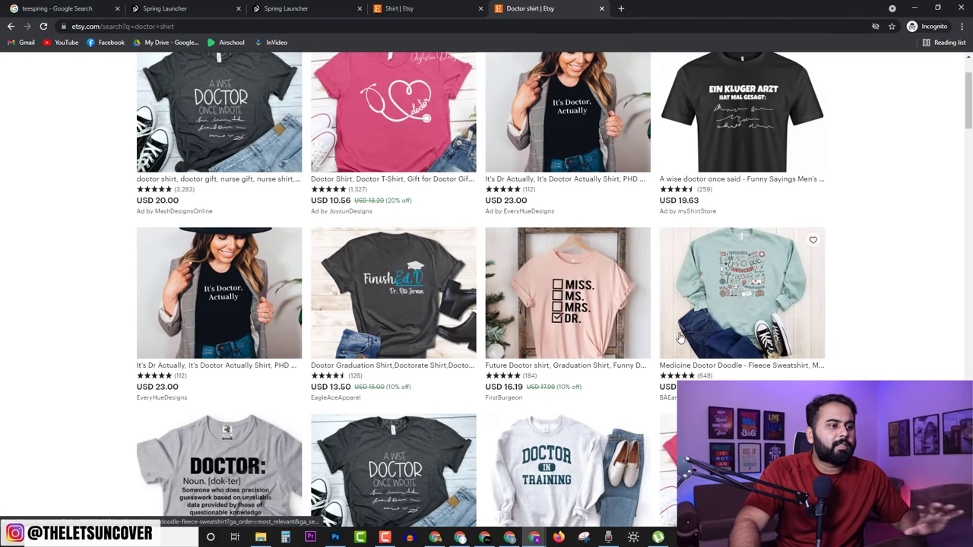
scroll(524, 350, "down", 2)
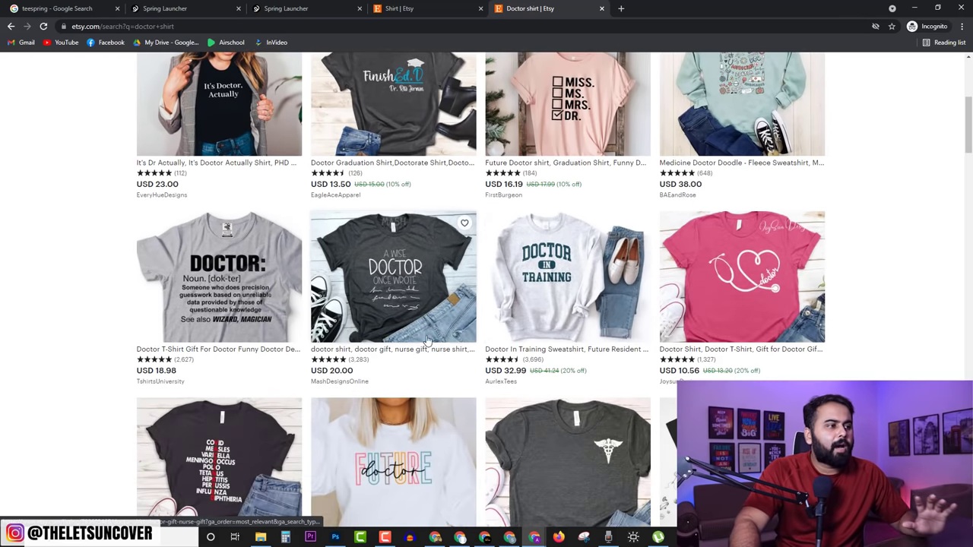
scroll(490, 333, "down", 2)
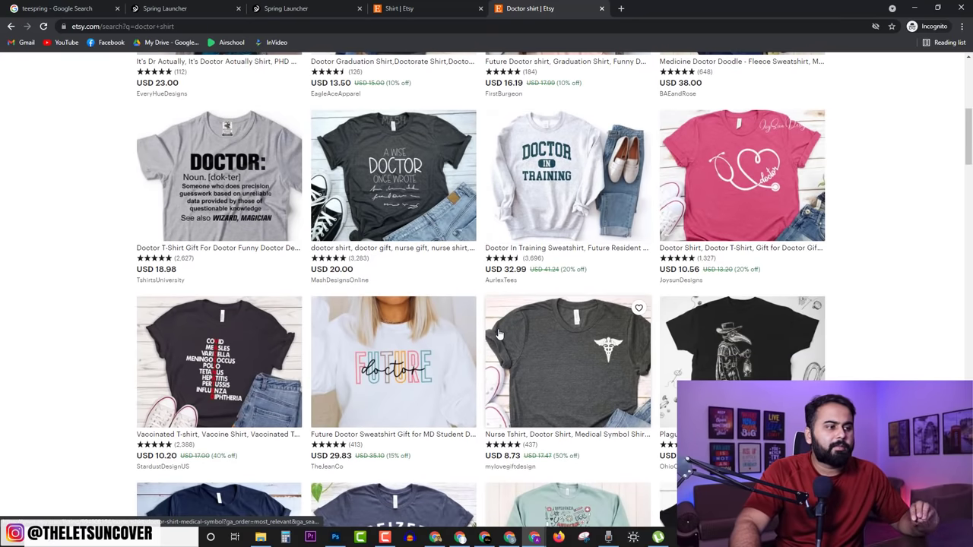
scroll(500, 333, "down", 3)
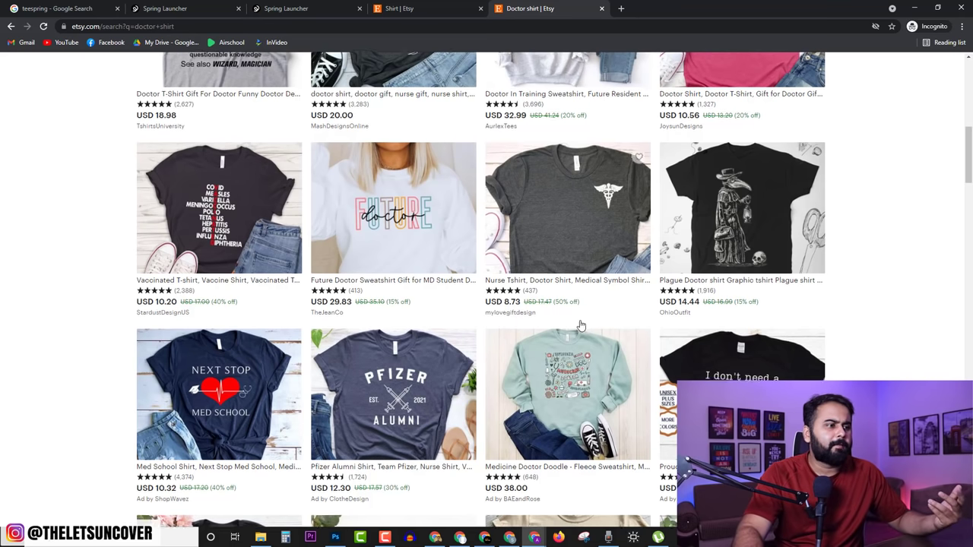
scroll(581, 327, "down", 2)
scroll(581, 325, "down", 2)
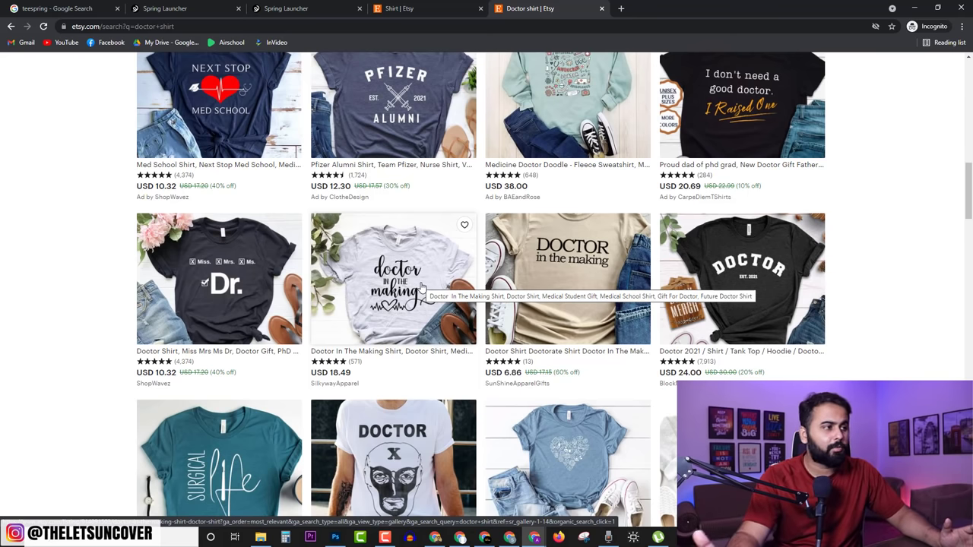
Step: Switch to Photoshop and set the new document's units to inches and its background contents to Transparent
key("alt+Tab")
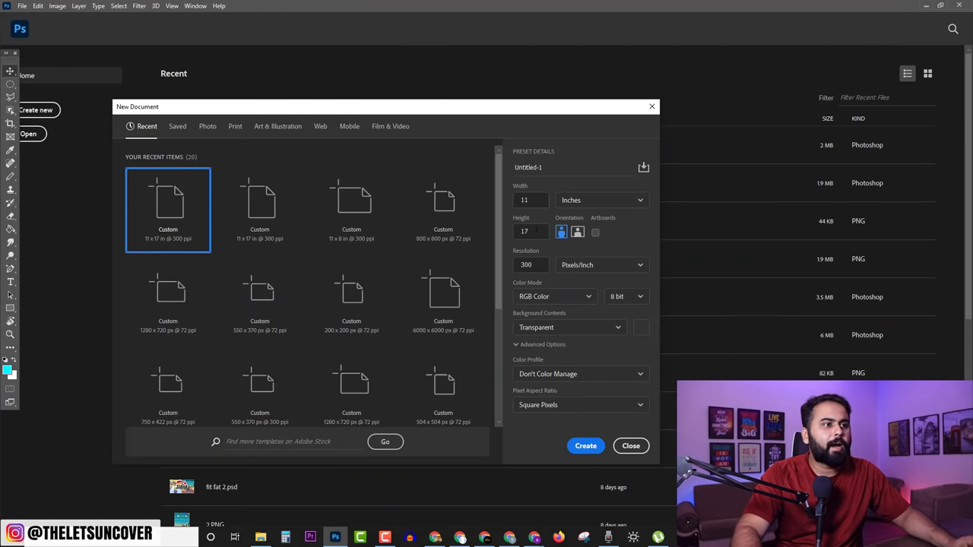
left_click(615, 200)
left_click(582, 149)
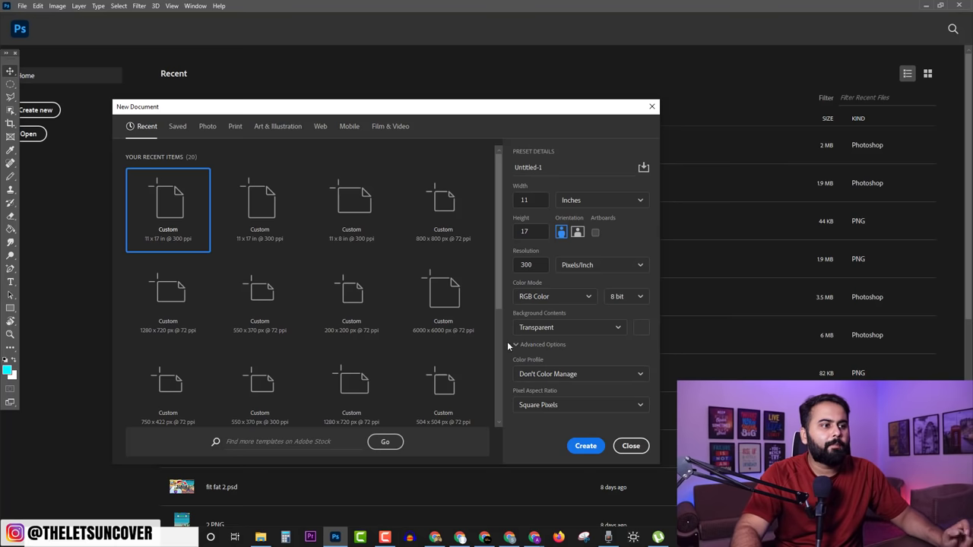
left_click(608, 326)
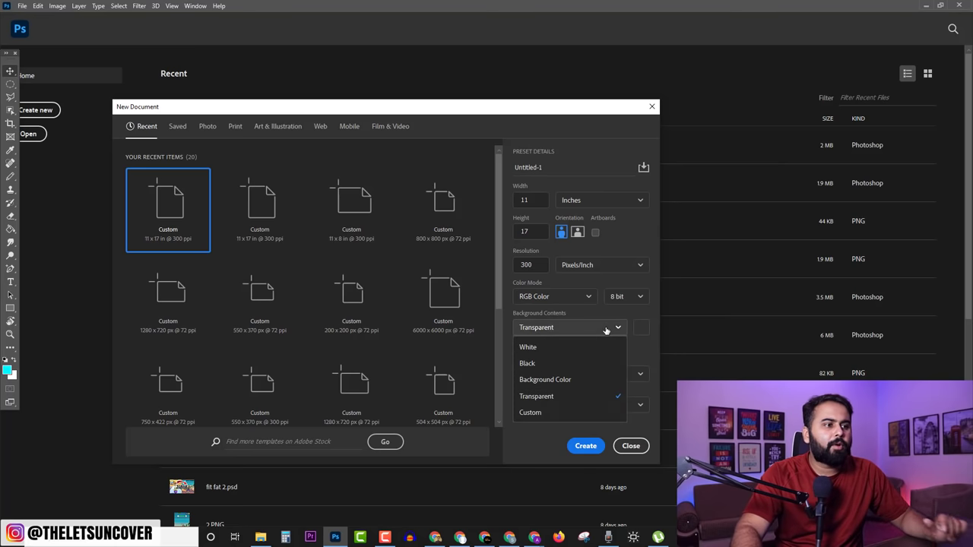
left_click(567, 400)
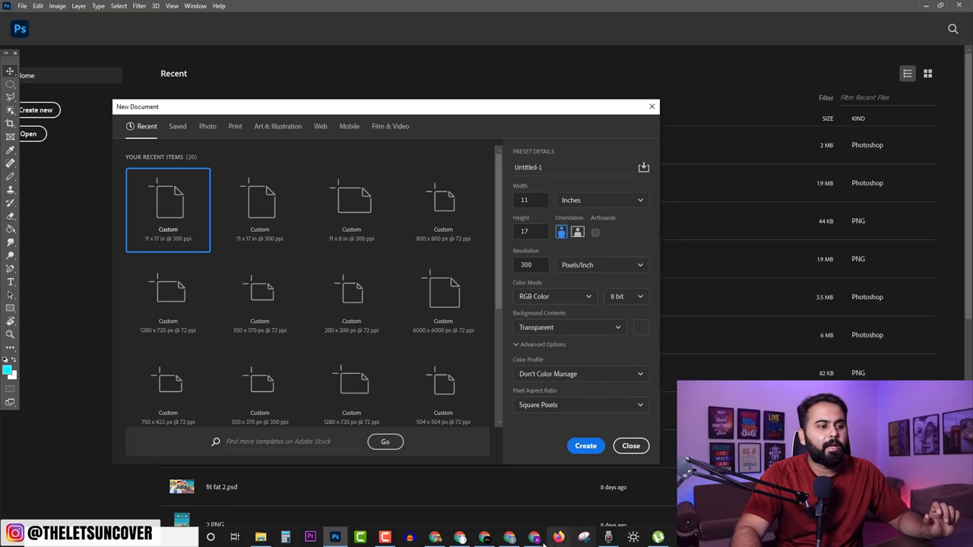
Step: Check the T-shirt's print area in the Spring design launcher, and create the 11 x 17 inch, 300 ppi document in Photoshop
mouse_move(536, 537)
left_click(586, 499)
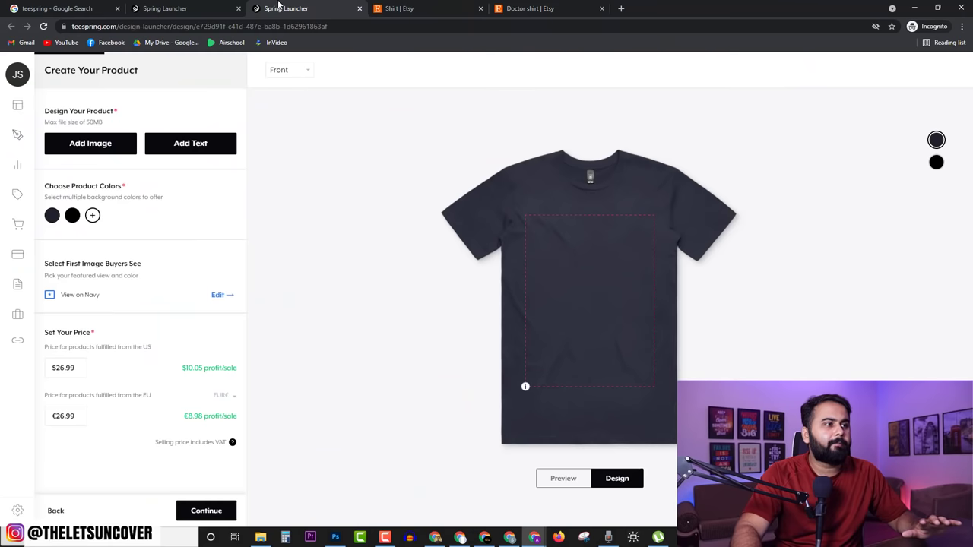
left_click(285, 8)
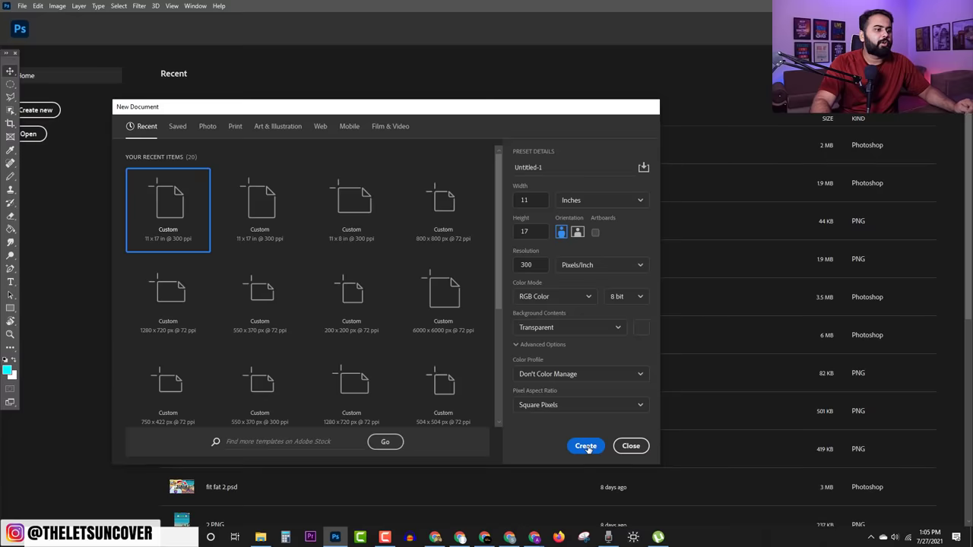
left_click(584, 444)
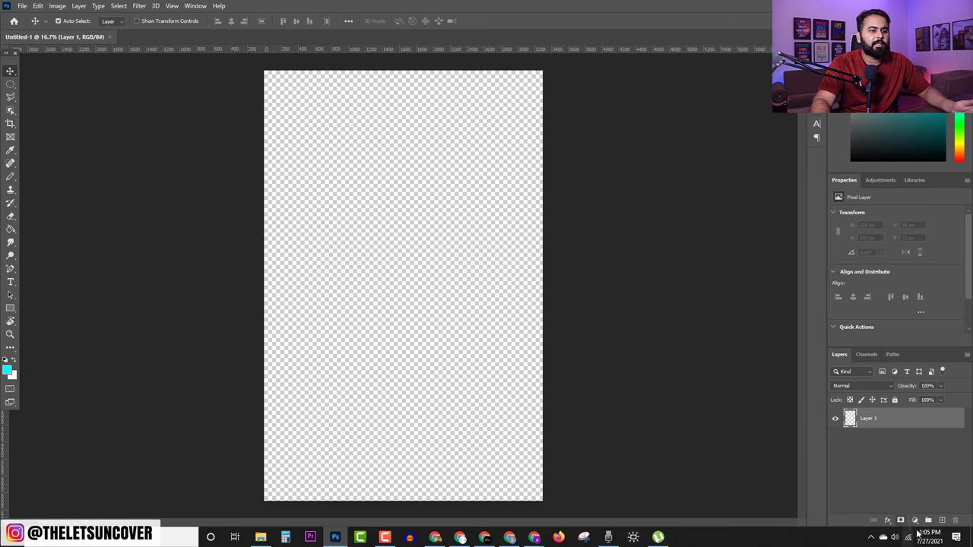
left_click(915, 522)
left_click(912, 342)
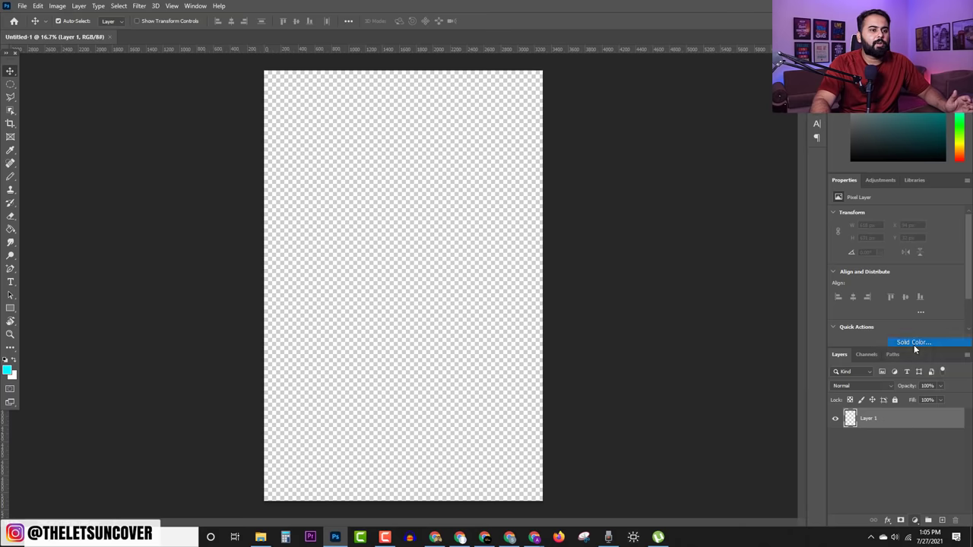
left_click_drag(749, 300, 744, 332)
left_click(903, 200)
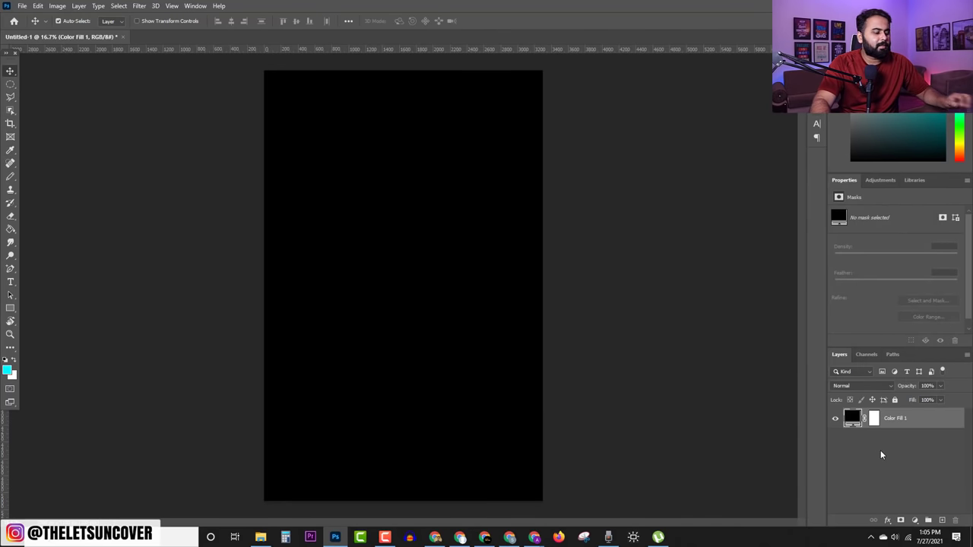
key("ctrl+z")
Step: Add a black (000000) solid color fill layer above Layer 1 and delete the spare masked layer between them
left_click(942, 521)
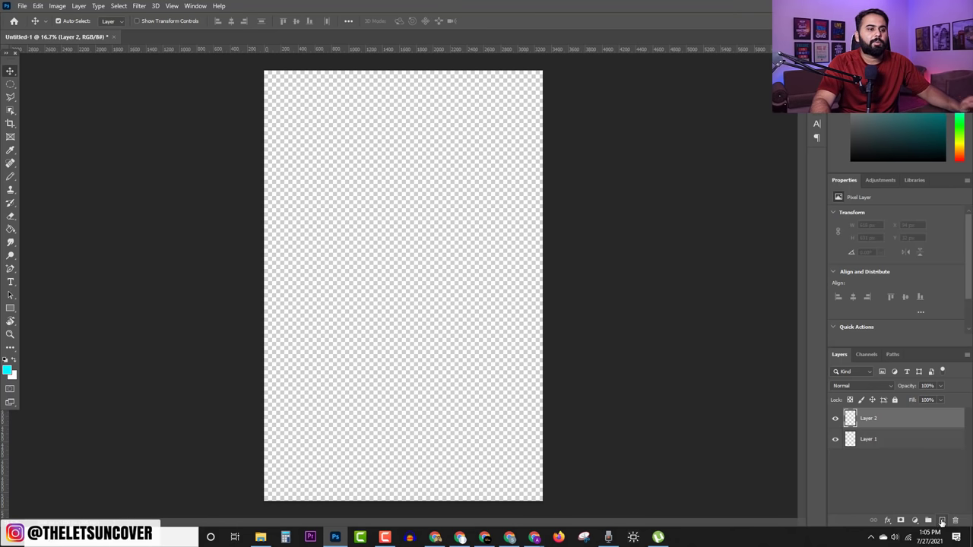
left_click(900, 521)
left_click(915, 521)
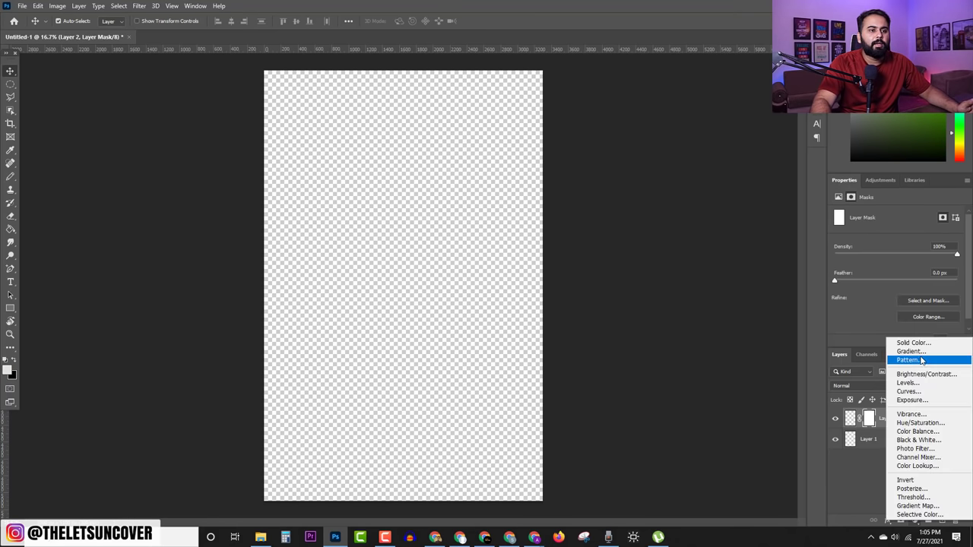
left_click(918, 342)
type("000000")
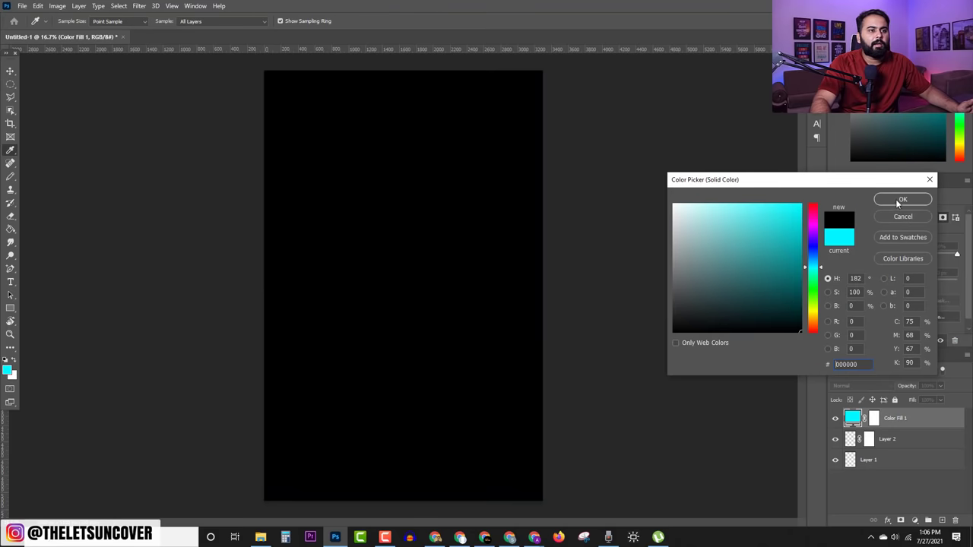
left_click(902, 199)
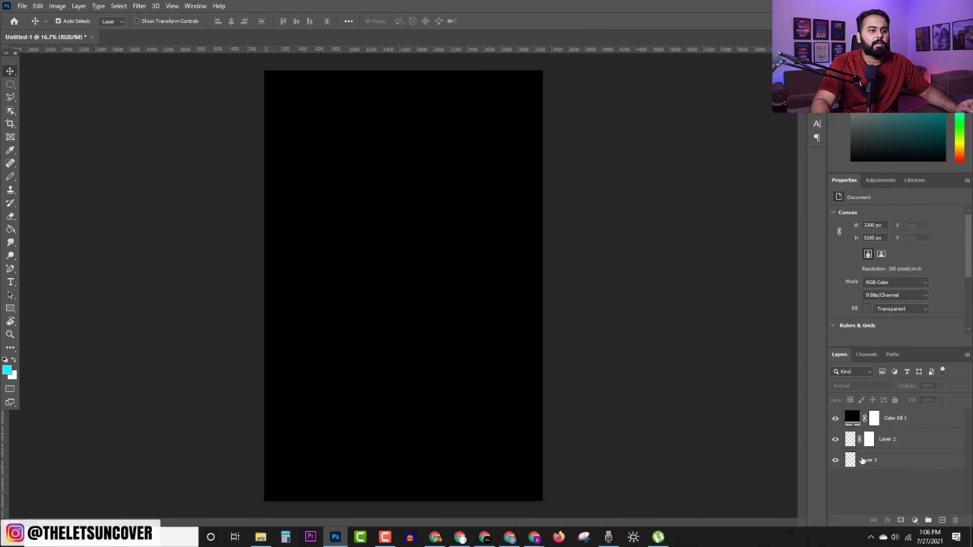
key("Delete")
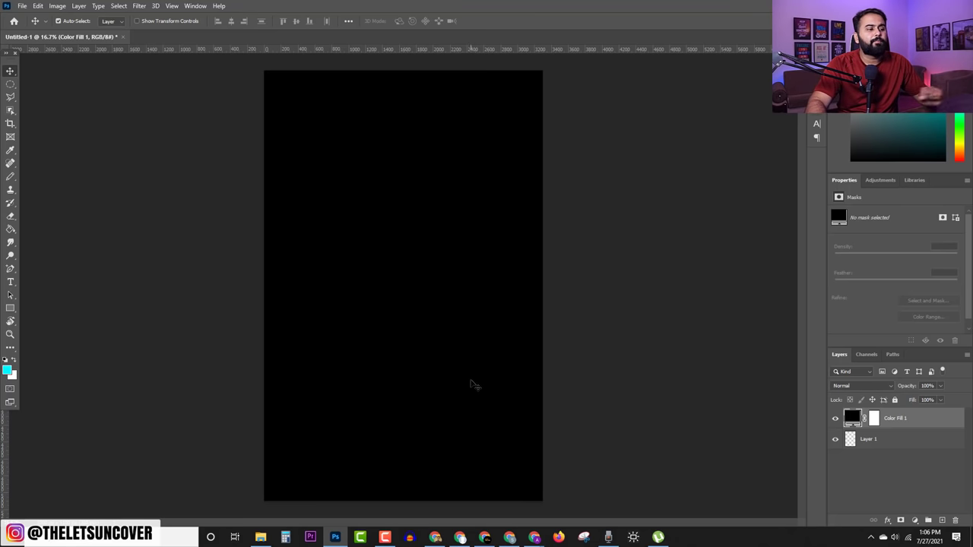
Step: Switch to the Spring design launcher, set the T-shirt's US price to $24.99, and return to the Etsy doctor shirt results
left_click(535, 538)
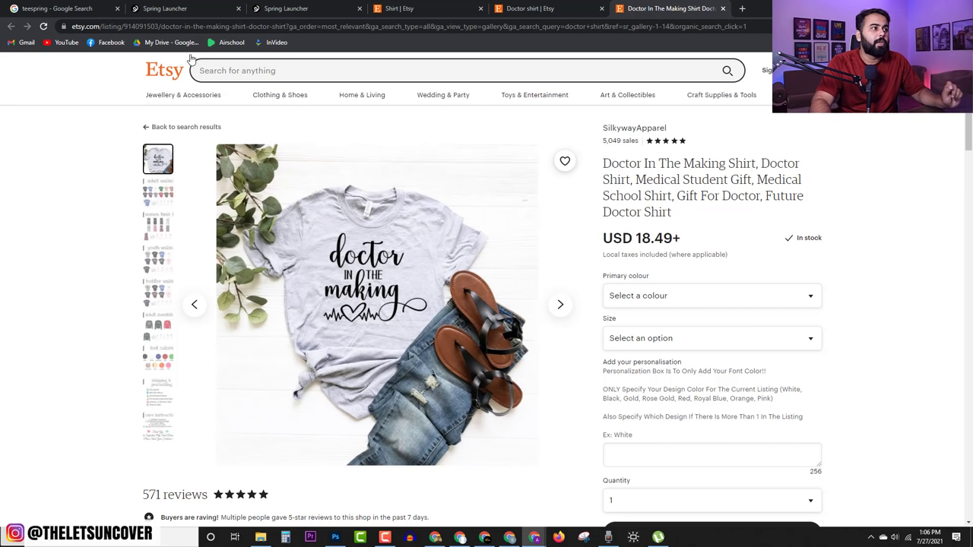
left_click(293, 7)
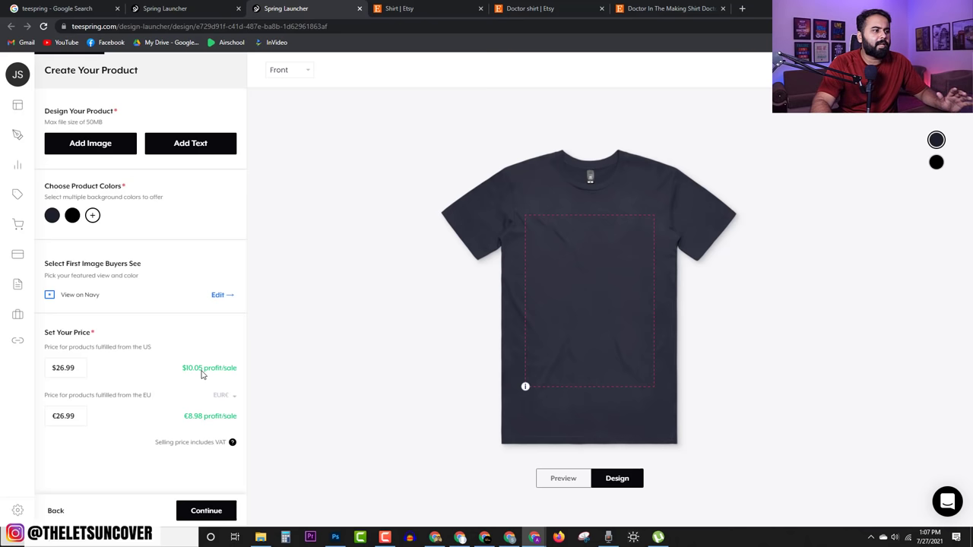
triple_click(79, 367)
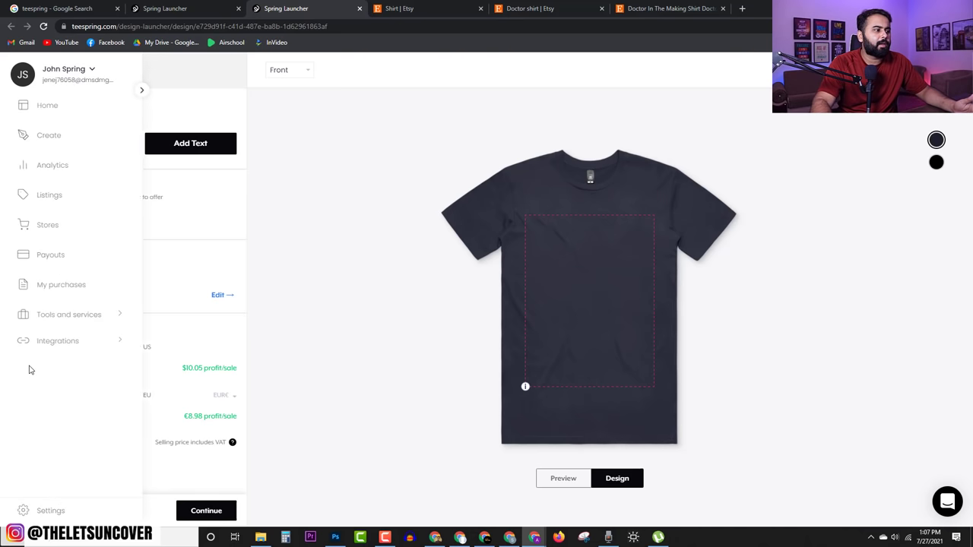
type("$21")
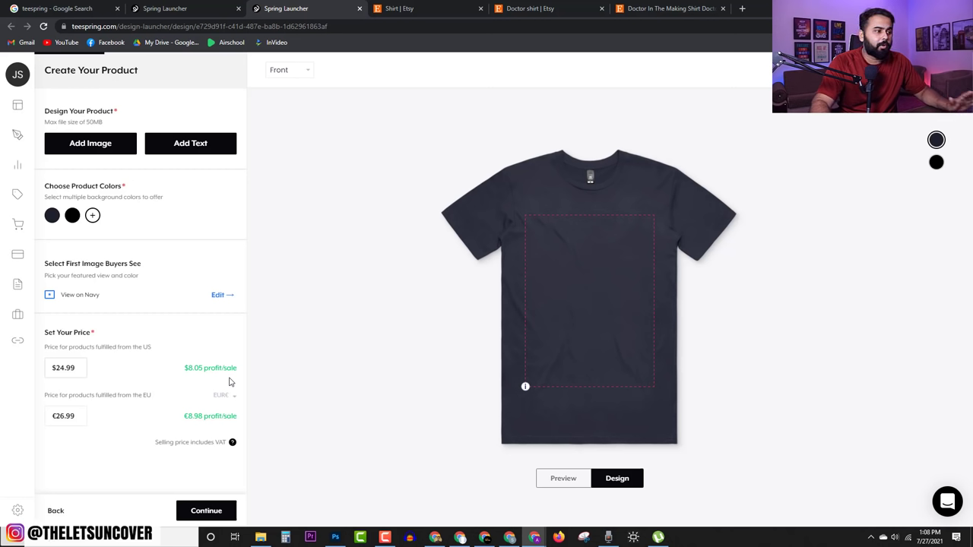
key("ctrl+5")
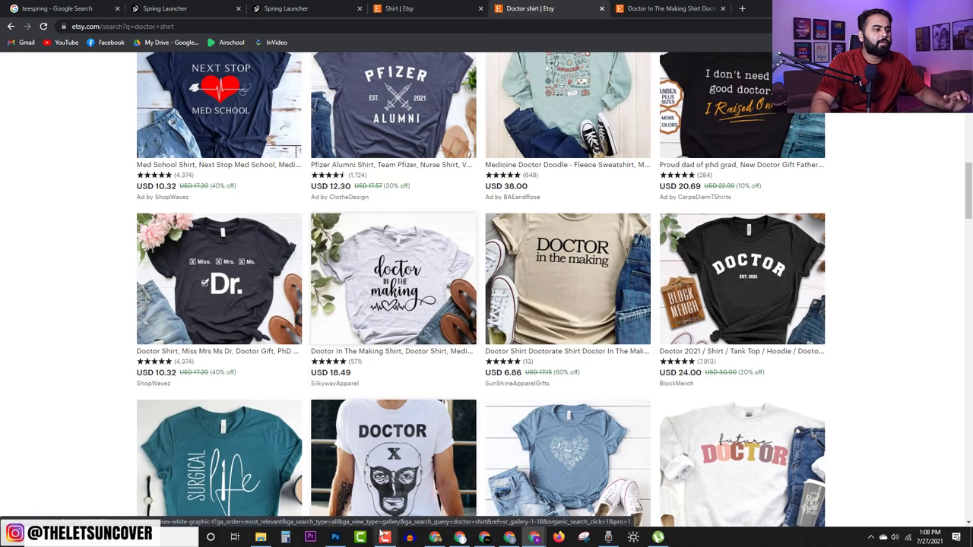
Step: Switch to Photoshop and add the text "Doctor" on the upper part of the black canvas, coloured white (ffffff)
left_click(335, 537)
key("t")
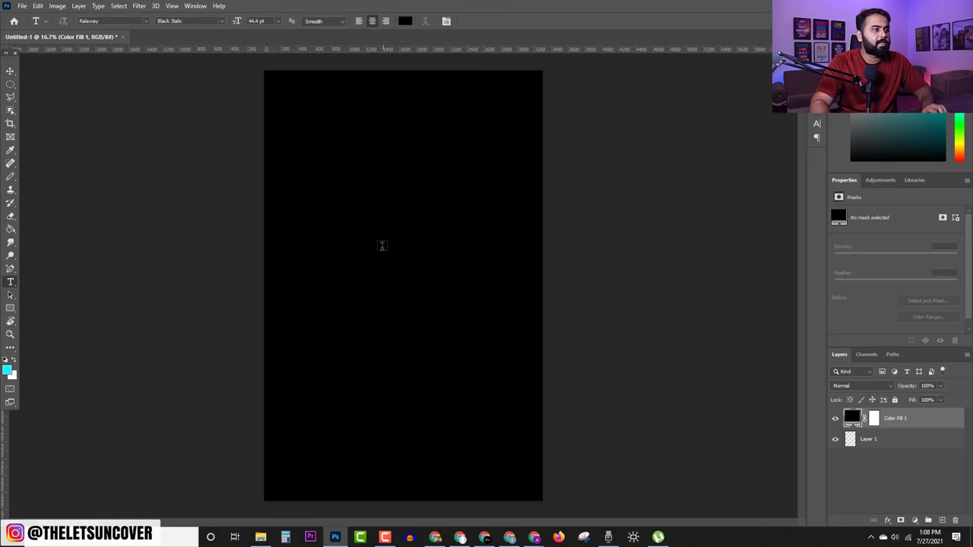
left_click(522, 250)
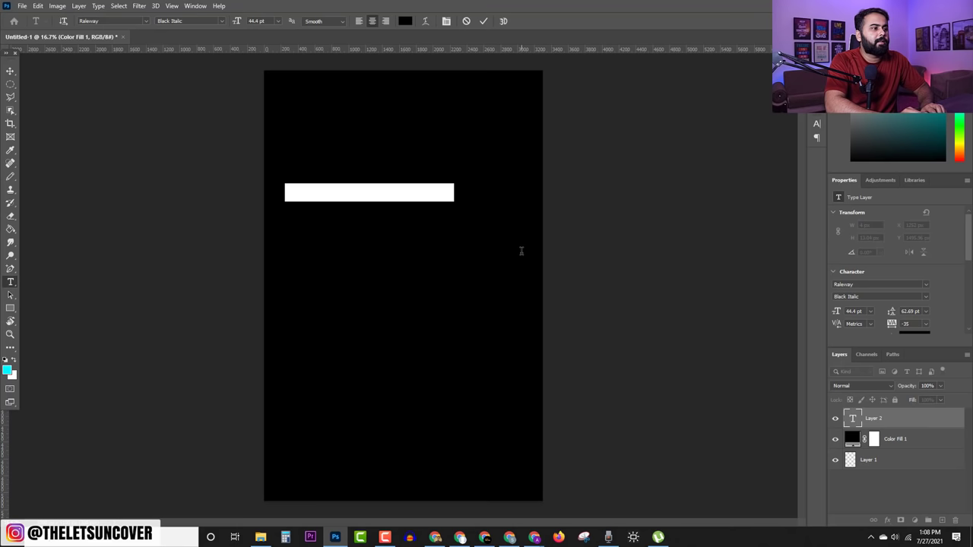
key("BackSpace")
type("TEXT")
key("ctrl+a")
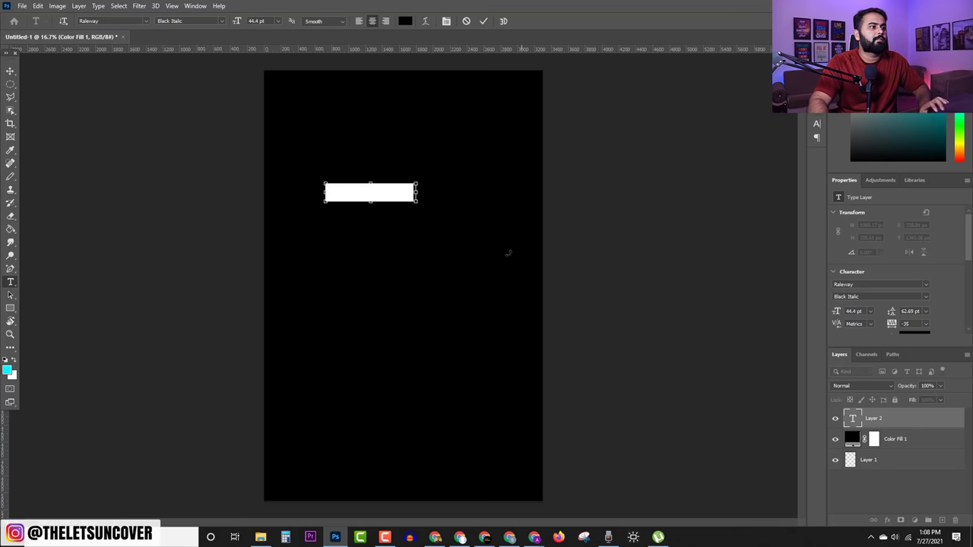
left_click(405, 21)
type("ffffff")
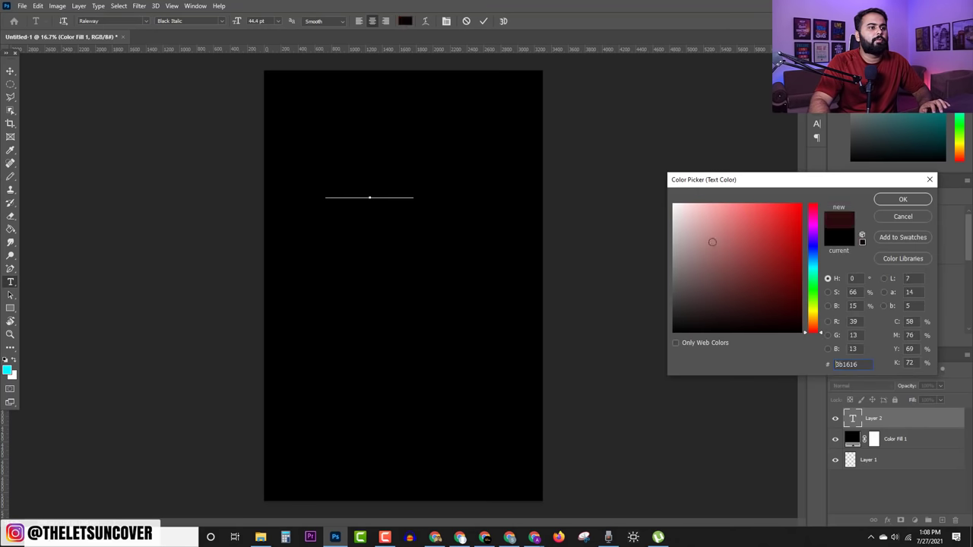
left_click(902, 199)
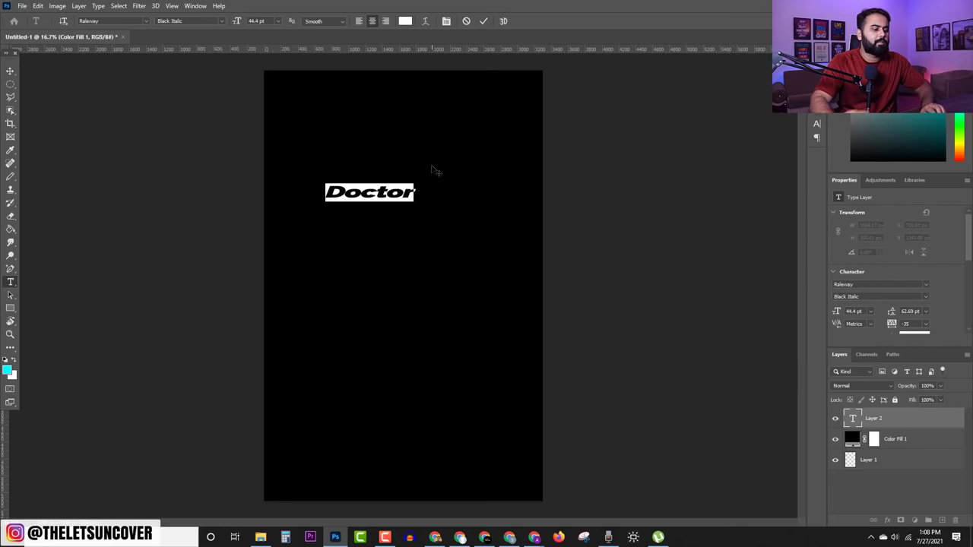
Step: Extend the text to "Doctor in the" at 119.55 pt and place a duplicate of it directly below
key("End")
type("in the")
left_click_drag(454, 216, 450, 259)
key("ctrl+Return")
key("v")
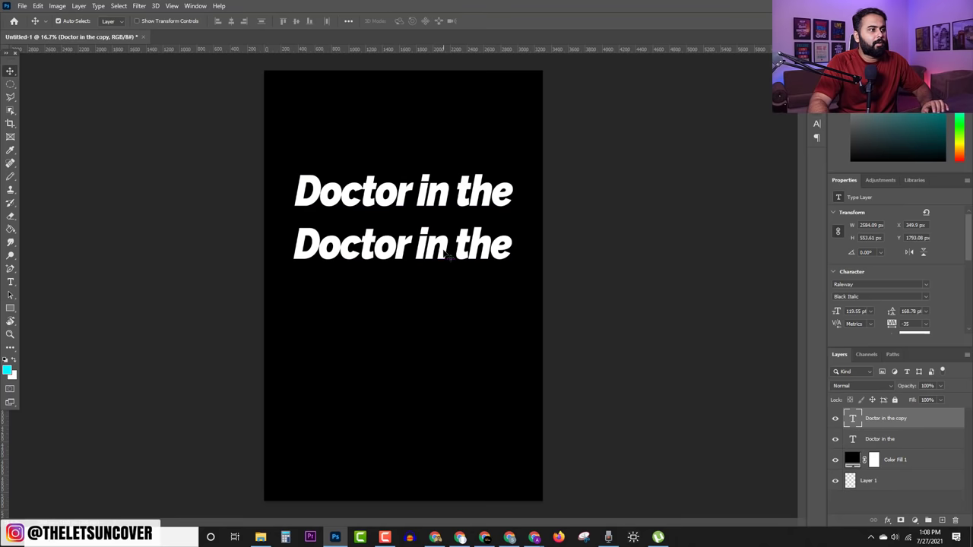
Step: Replace the lower copy's text with "making" and set its font to Across the Road
double_click(439, 248)
type("making")
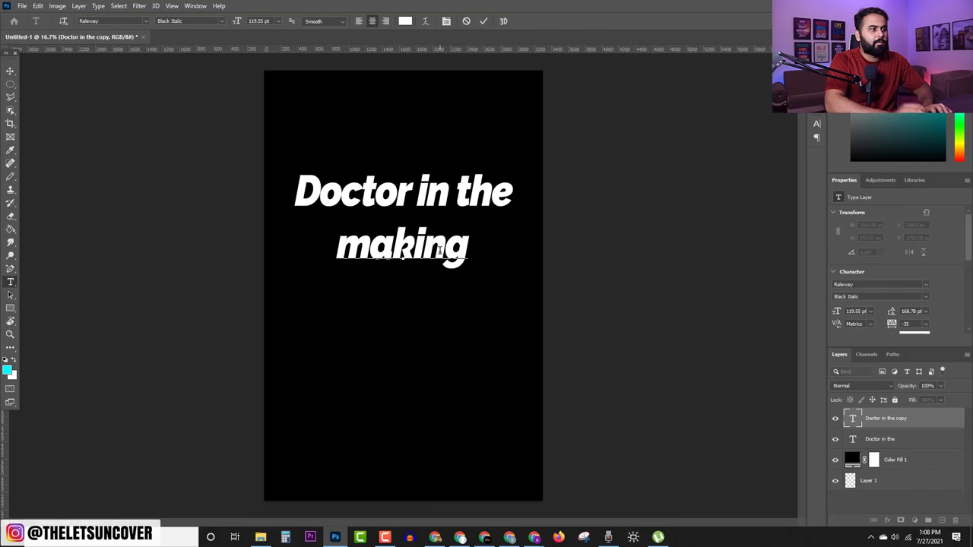
key("ctrl+a")
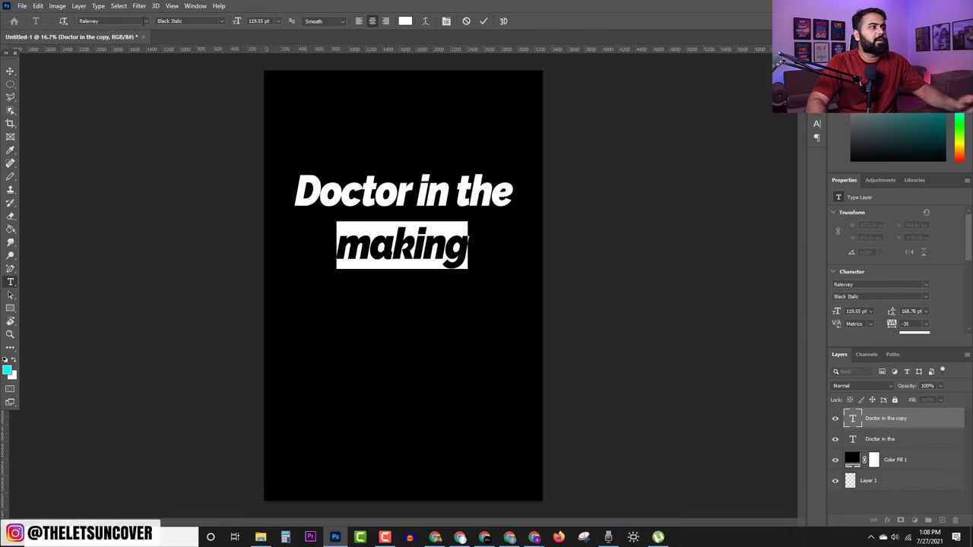
left_click(146, 21)
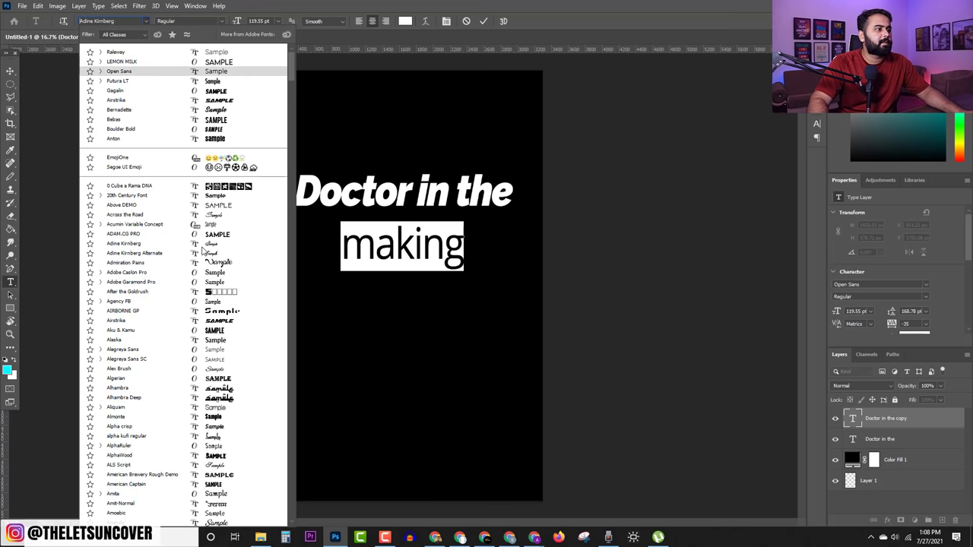
left_click(220, 218)
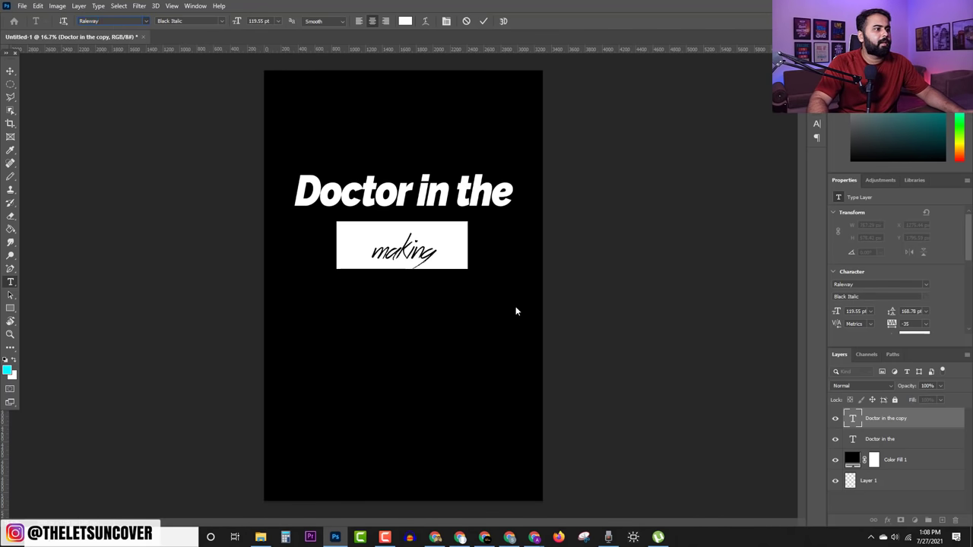
key("ctrl+Return")
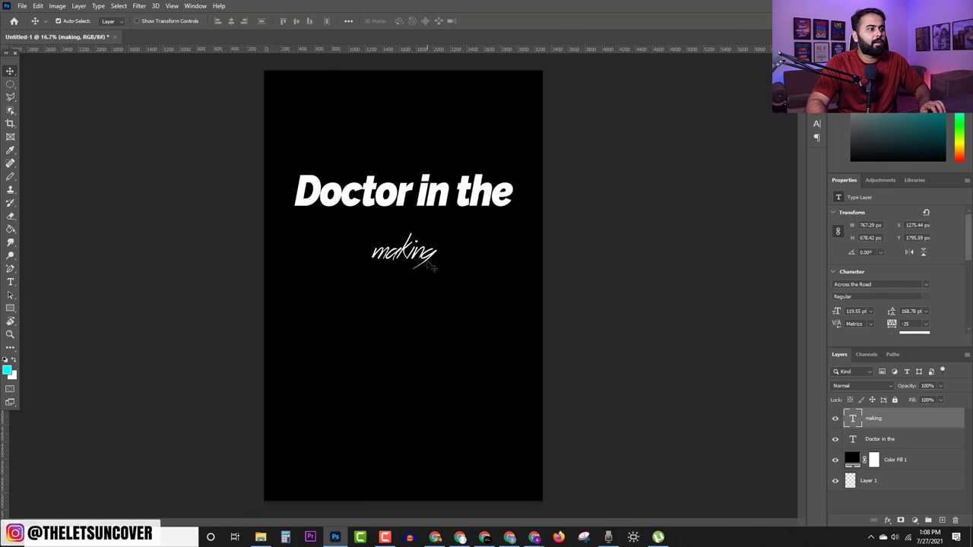
Step: Scale the "making" text up to about 249% and move it centred just beneath "Doctor in the"
key("ctrl+t")
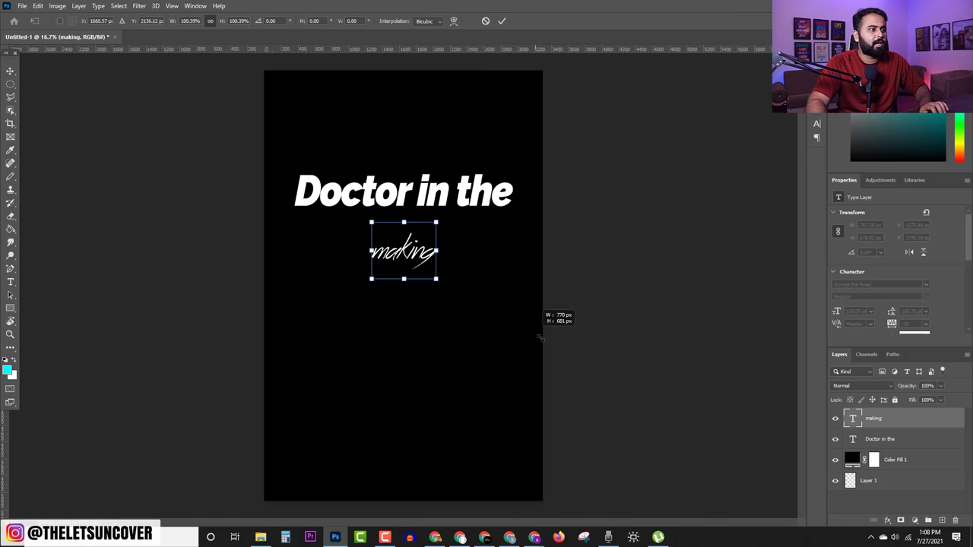
left_click_drag(540, 338, 592, 325)
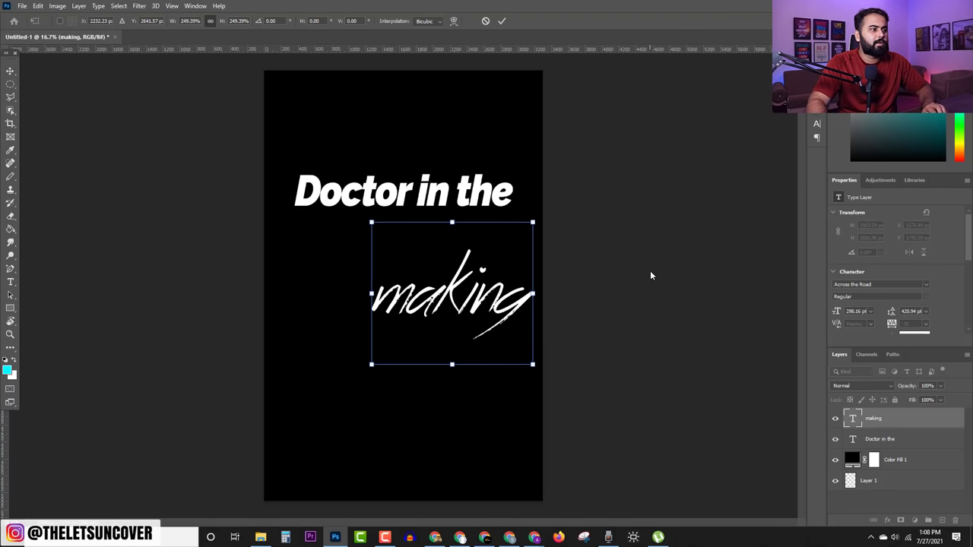
key("Return")
left_click_drag(462, 291, 437, 236)
left_click(737, 244)
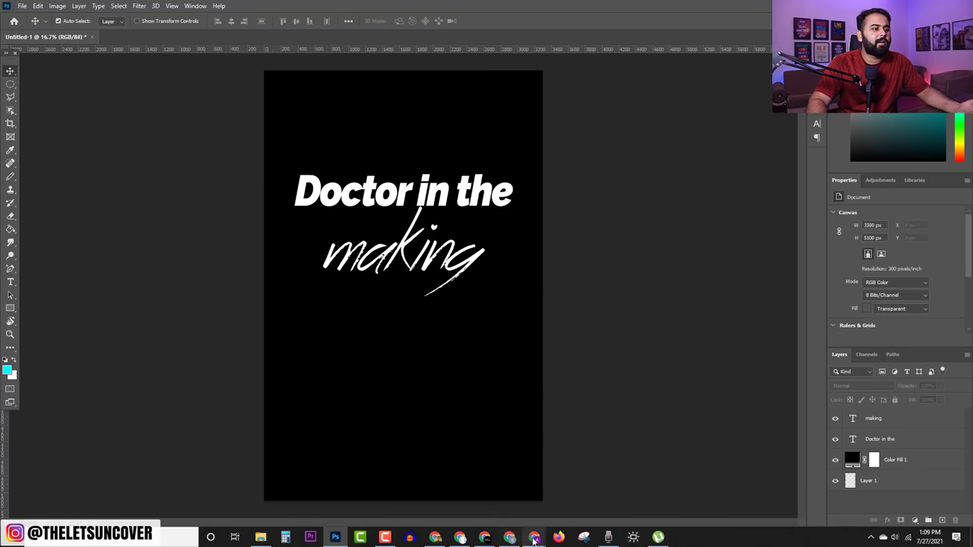
Step: Switch to the Etsy doctor shirt results, open the beige "Doctor in the making" shirt listing, and examine its design and reviews
mouse_move(535, 536)
left_click(582, 494)
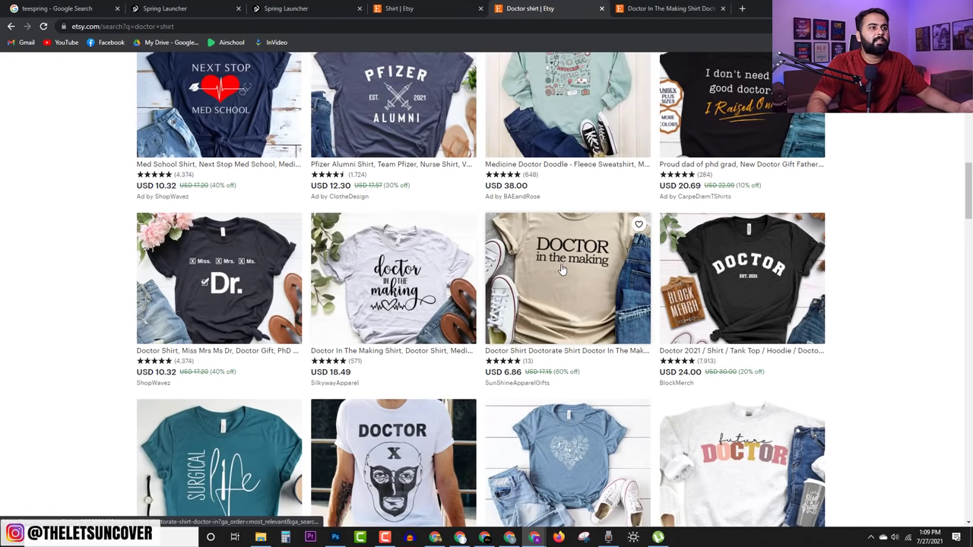
scroll(600, 228, "down", 1)
left_click(592, 266)
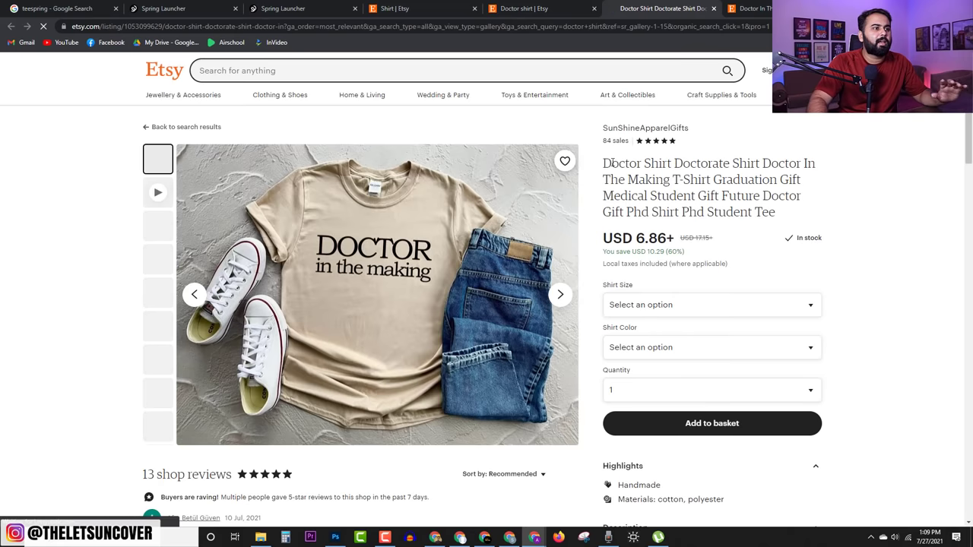
scroll(354, 425, "down", 2)
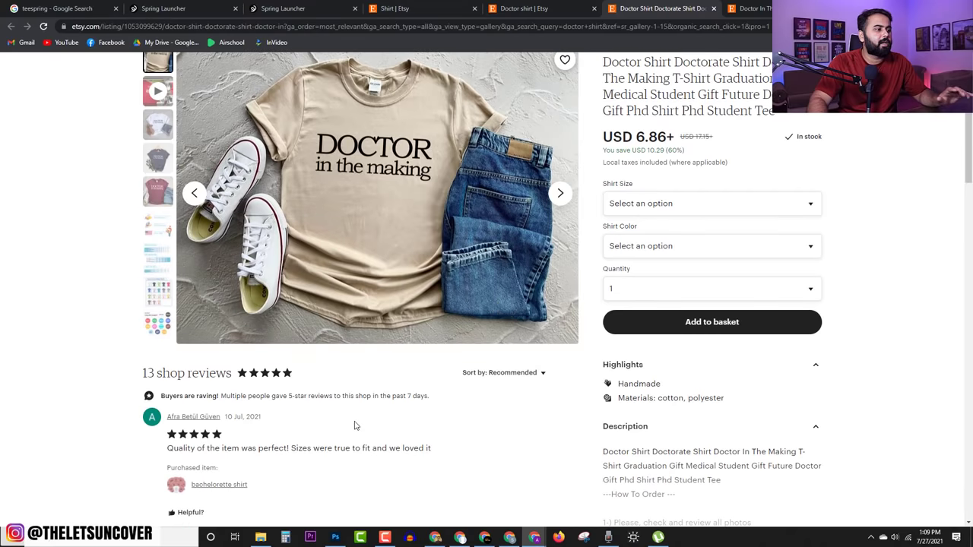
scroll(379, 413, "up", 2)
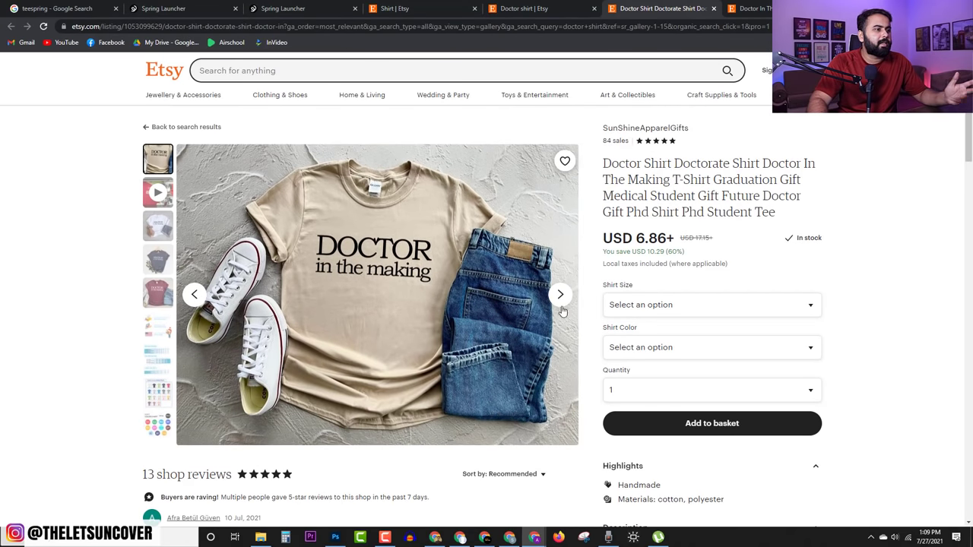
Step: Switch back to Photoshop and set the "Doctor in the" text to the Raleway Thin Italic style
left_click(336, 537)
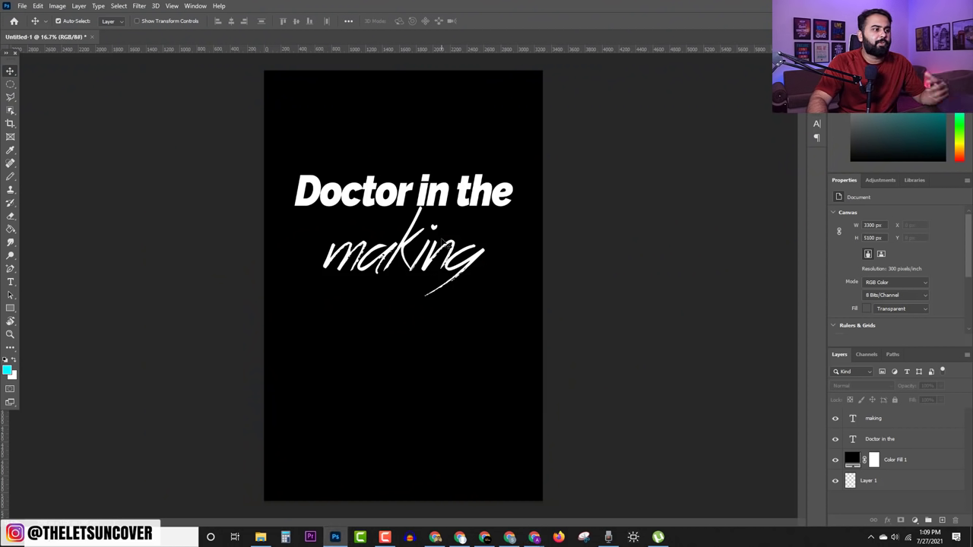
double_click(455, 196)
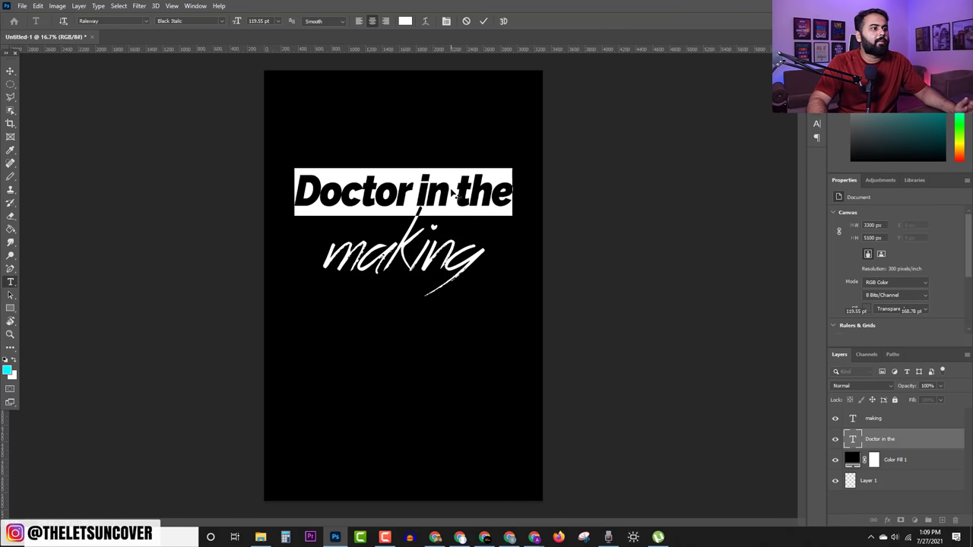
left_click(222, 22)
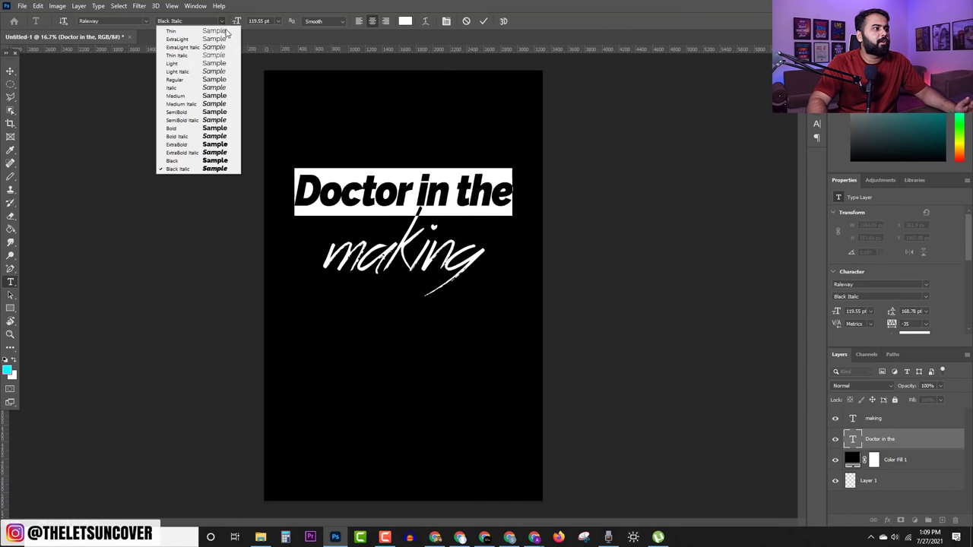
left_click(221, 58)
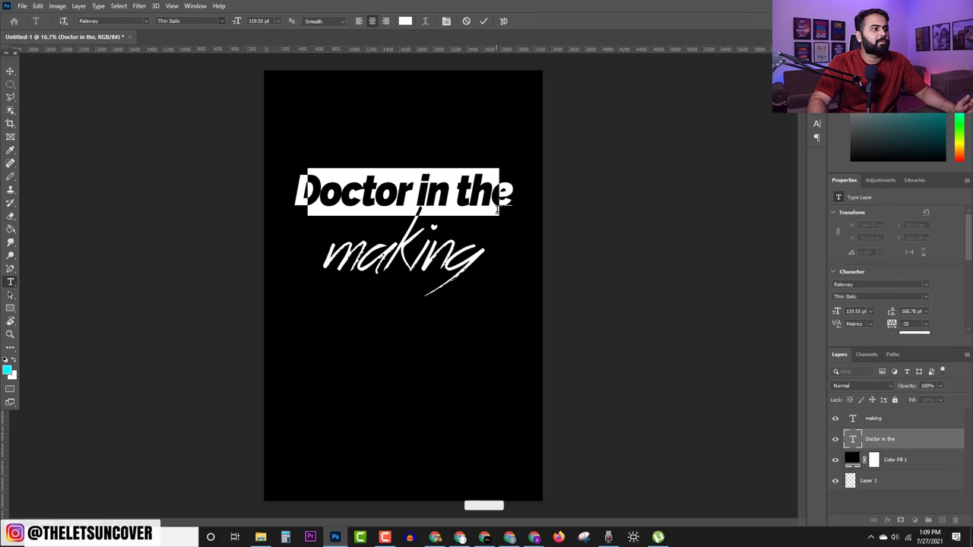
key("ctrl+Return")
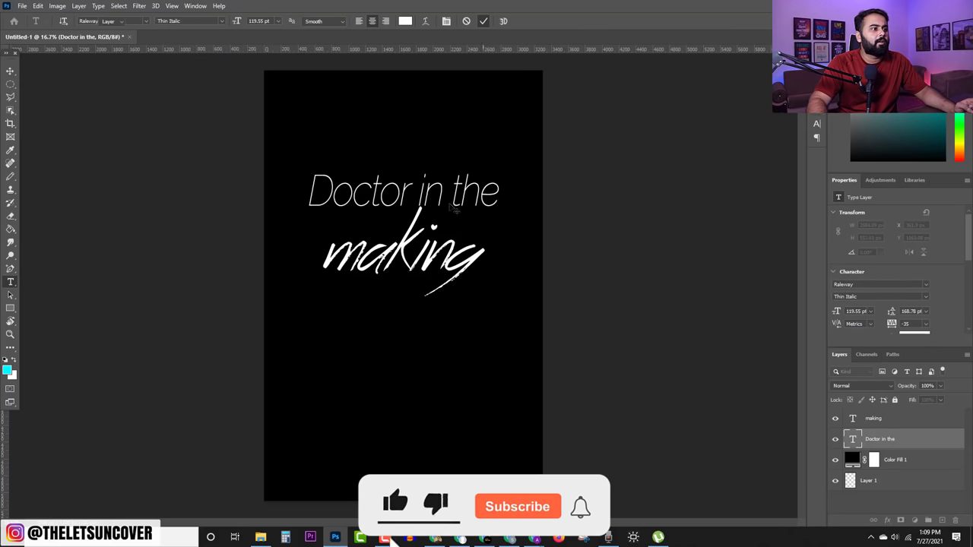
Step: Move the "Doctor in the" text slightly down so it sits closer to "making", keeping it centred
key("v")
mouse_move(455, 194)
left_mouse_down()
mouse_move(432, 196)
mouse_move(457, 195)
mouse_move(463, 205)
left_mouse_up()
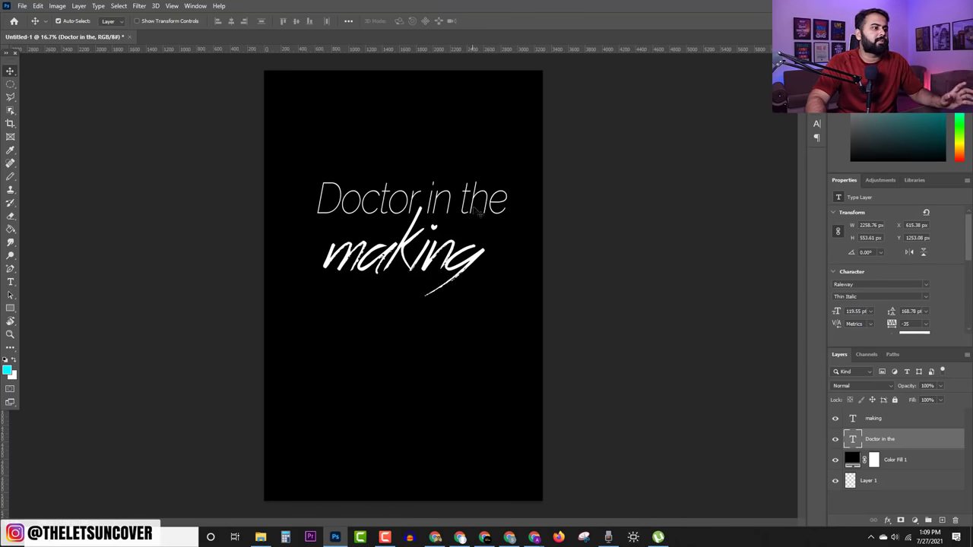
left_click_drag(476, 211, 469, 199)
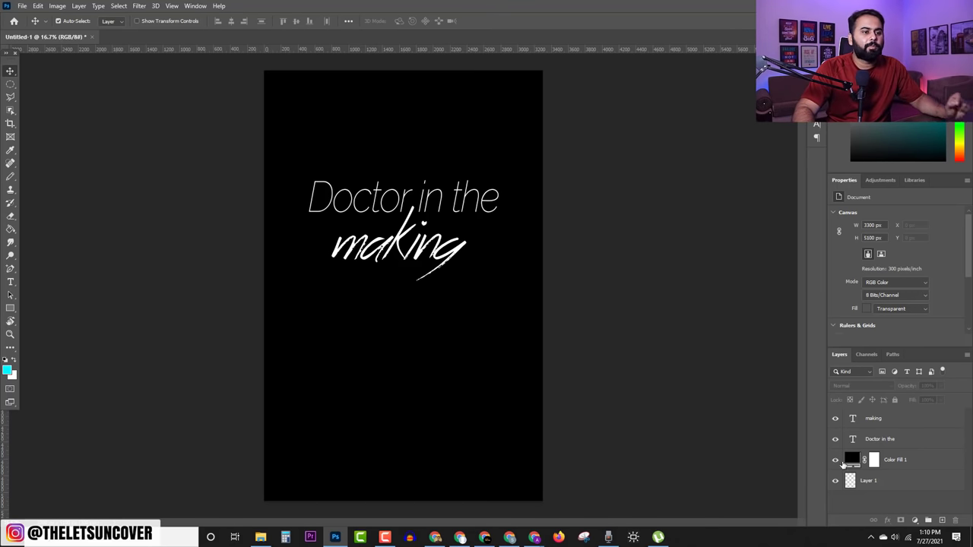
Step: Hide the black Color Fill 1 layer to check the transparent background, and show it again
left_click(835, 460)
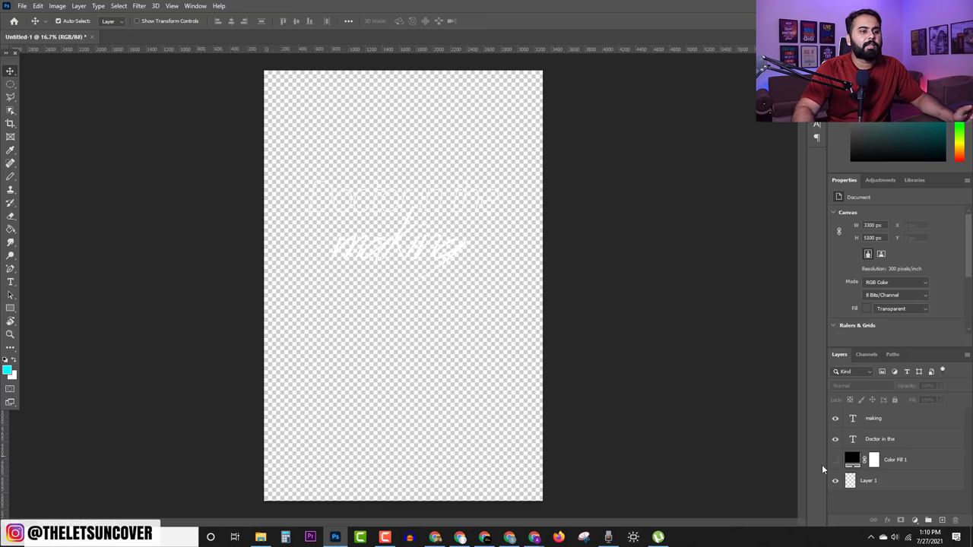
left_click(835, 461)
Step: Set the colour of the "making" text to cyan 00eaff
double_click(410, 243)
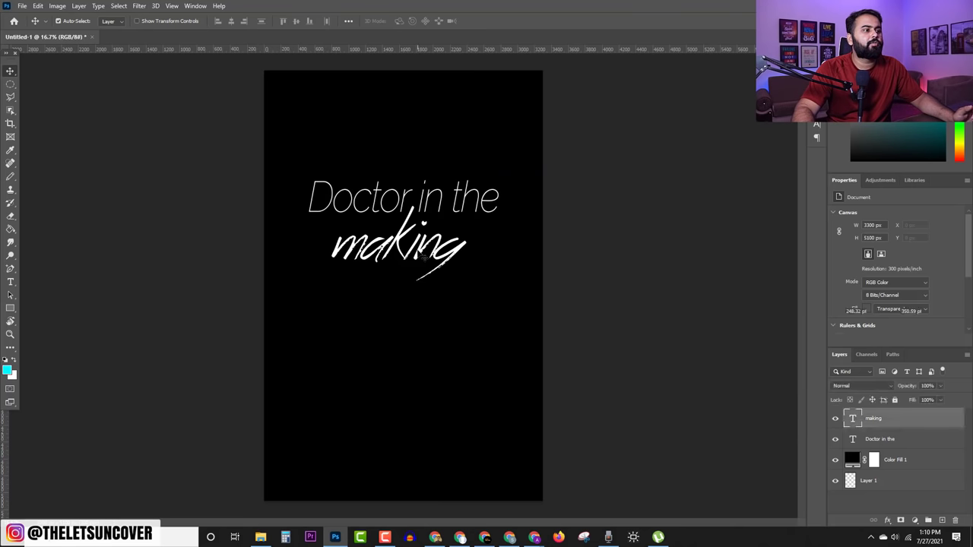
left_click(405, 21)
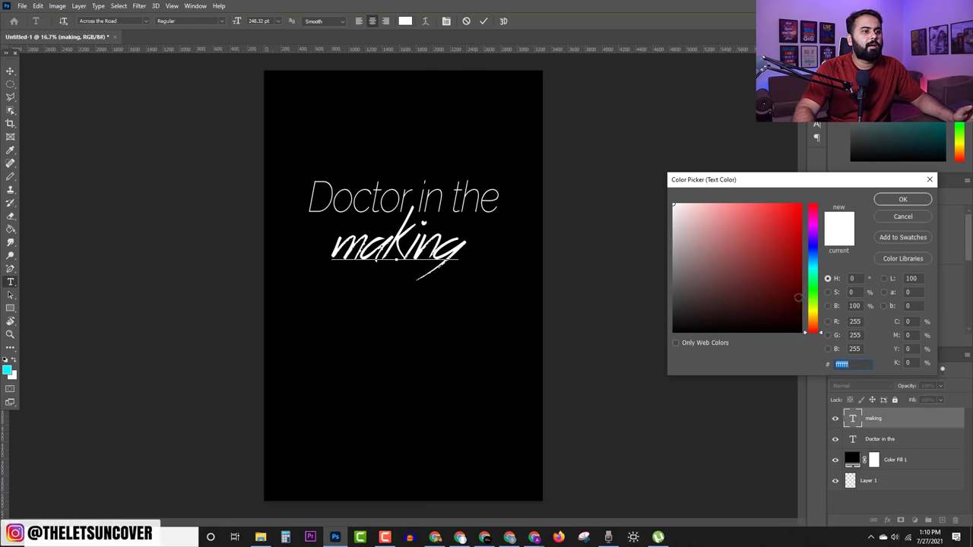
left_click(813, 303)
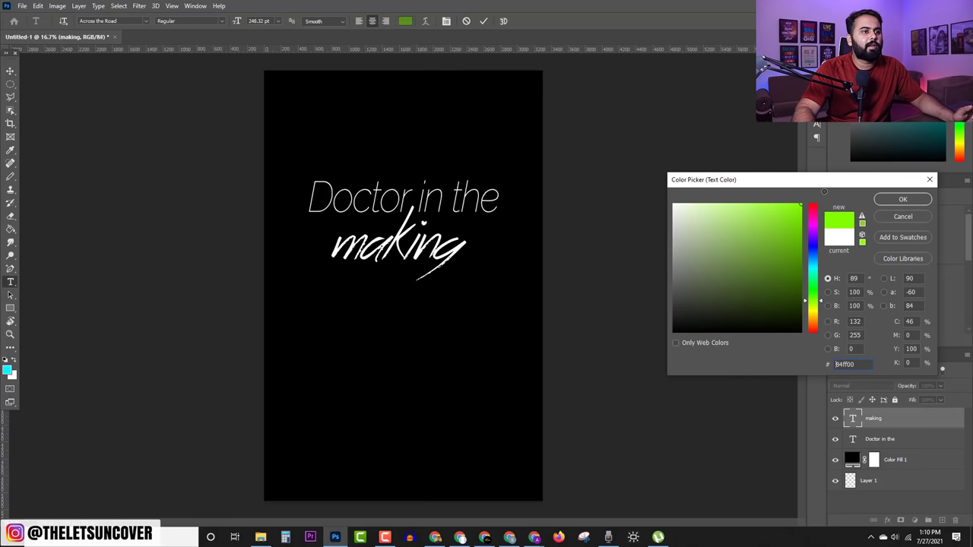
left_click(813, 265)
left_click(800, 331)
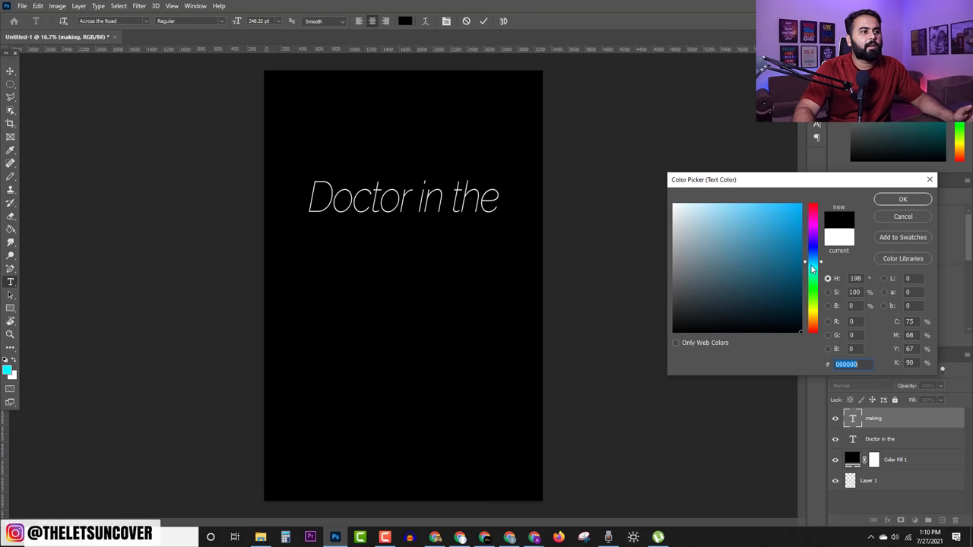
left_click(800, 204)
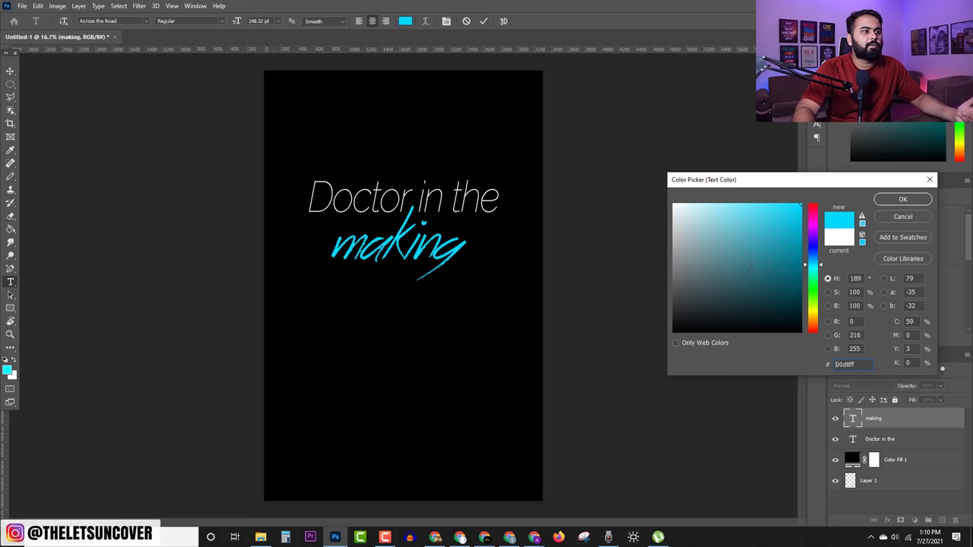
left_click_drag(816, 268, 813, 275)
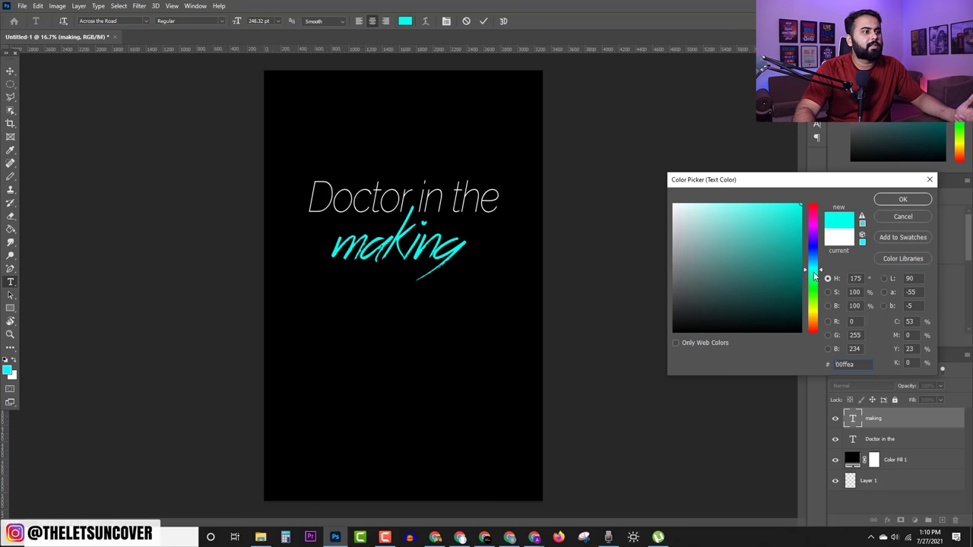
left_click(816, 267)
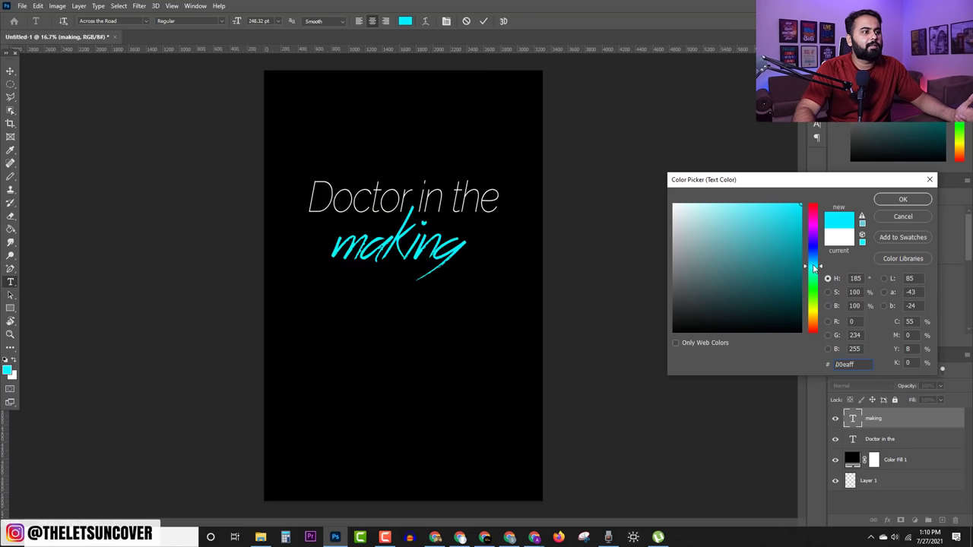
left_click(902, 199)
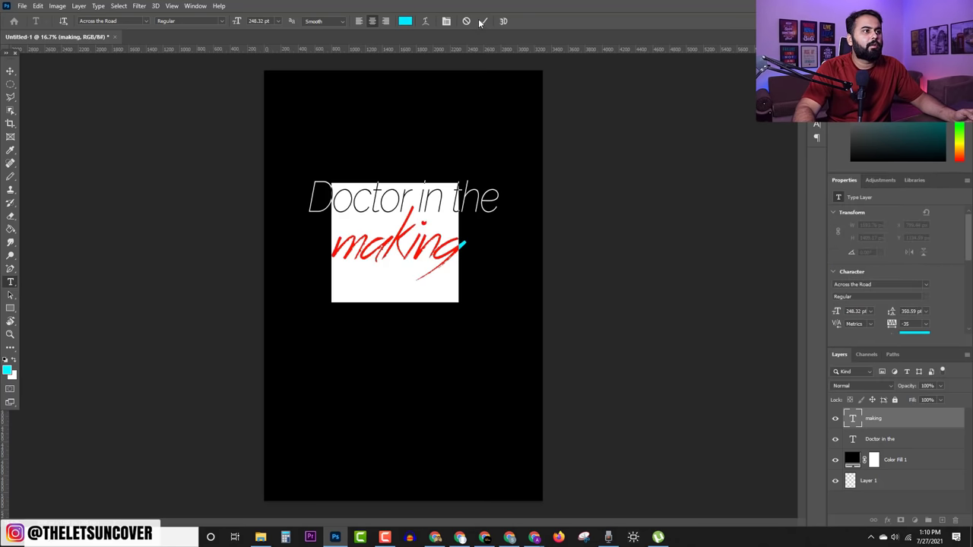
left_click(483, 21)
Step: Hide the black Color Fill 1 layer and save the transparent design as a PNG named Untitled-1 with the large file size option
key("v")
left_click(835, 460)
key("ctrl+shift+s")
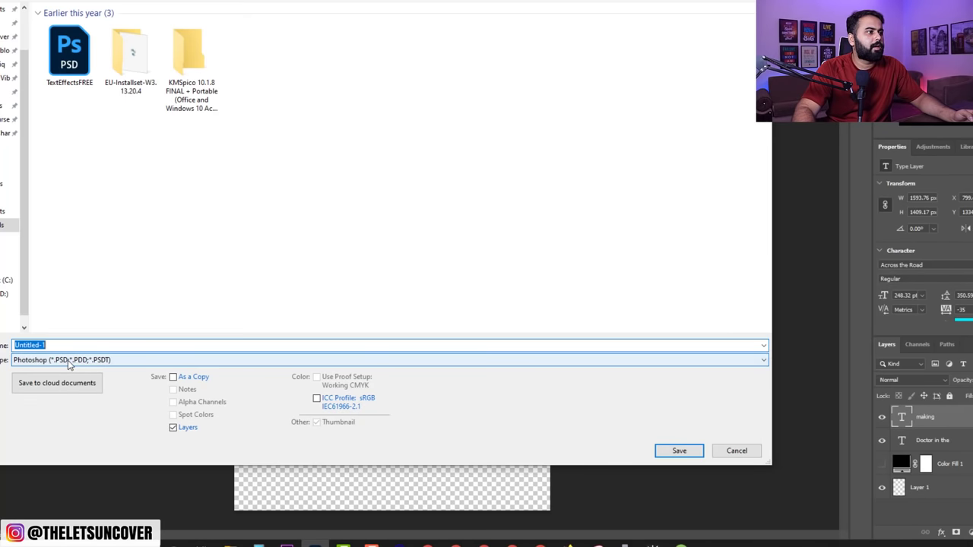
left_click(69, 360)
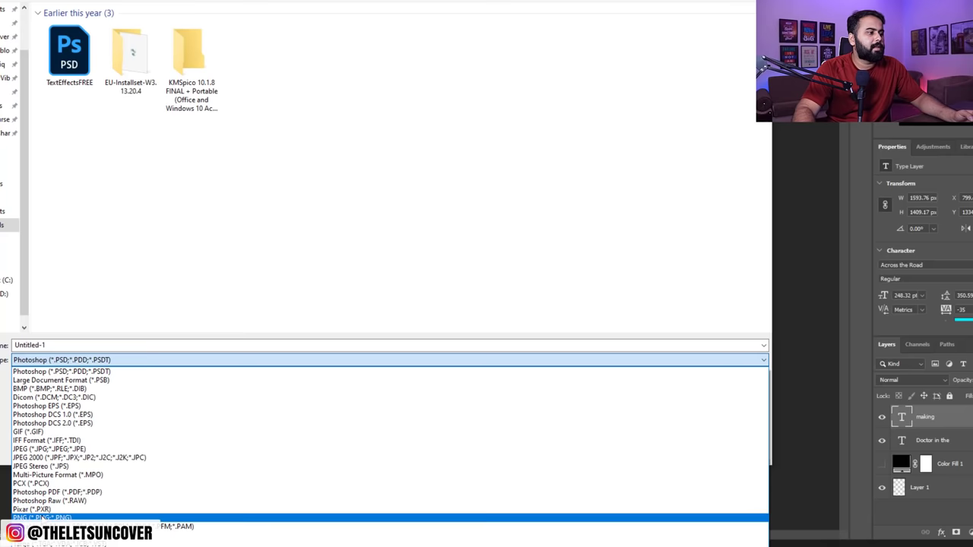
left_click(42, 517)
left_click(677, 449)
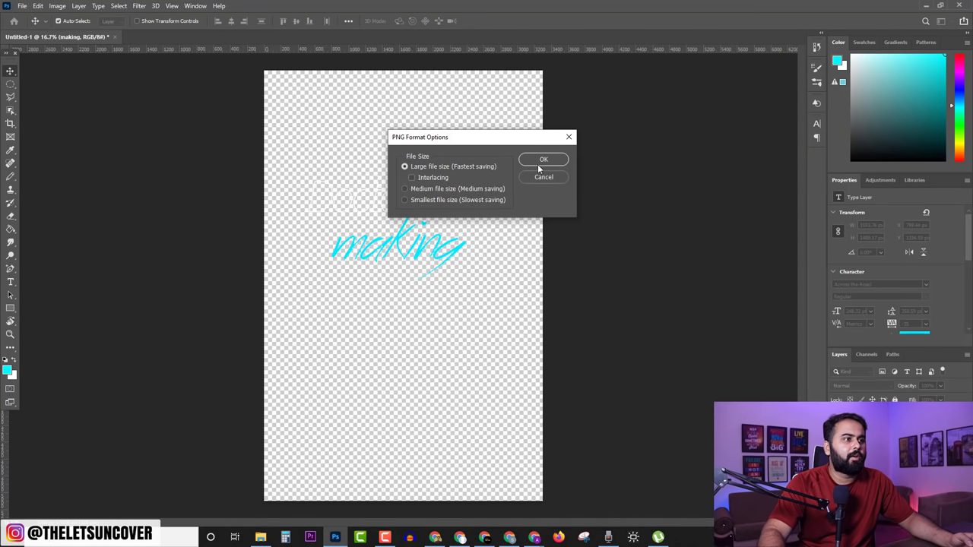
left_click(542, 160)
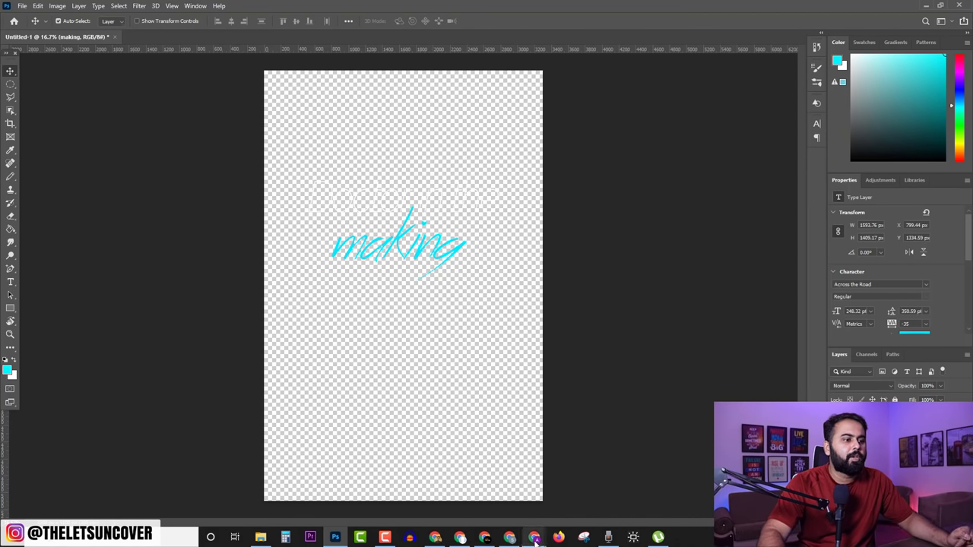
Step: Switch to the Spring Launcher in the browser and upload the saved "Doctor in the making" PNG onto the T-shirt front
mouse_move(535, 540)
left_click(586, 497)
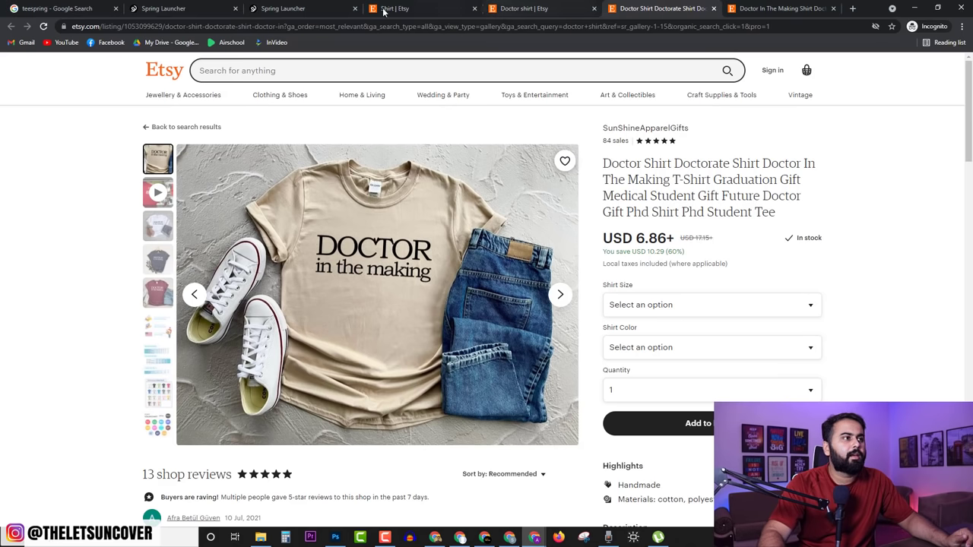
left_click(289, 9)
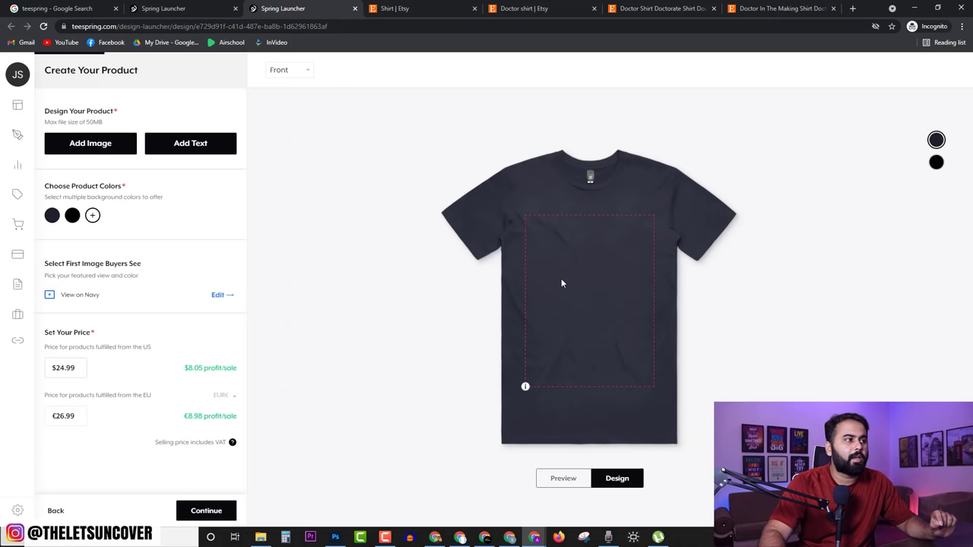
left_click(91, 143)
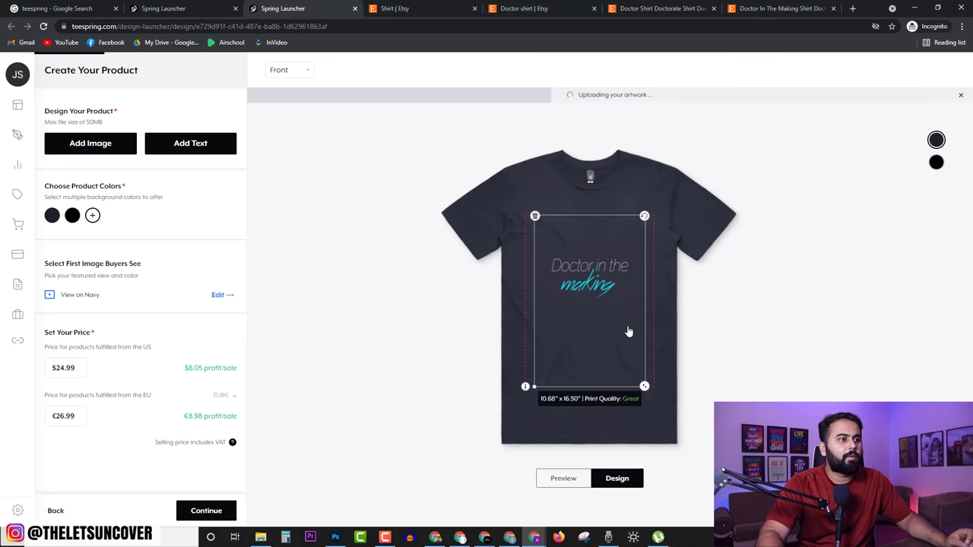
Step: Enlarge the artwork to about 15.06" x 23.28", centre it on the shirt, and show it on the black T-shirt
left_click_drag(644, 386, 679, 444)
left_click_drag(599, 267, 620, 268)
left_click(936, 162)
left_click(808, 175)
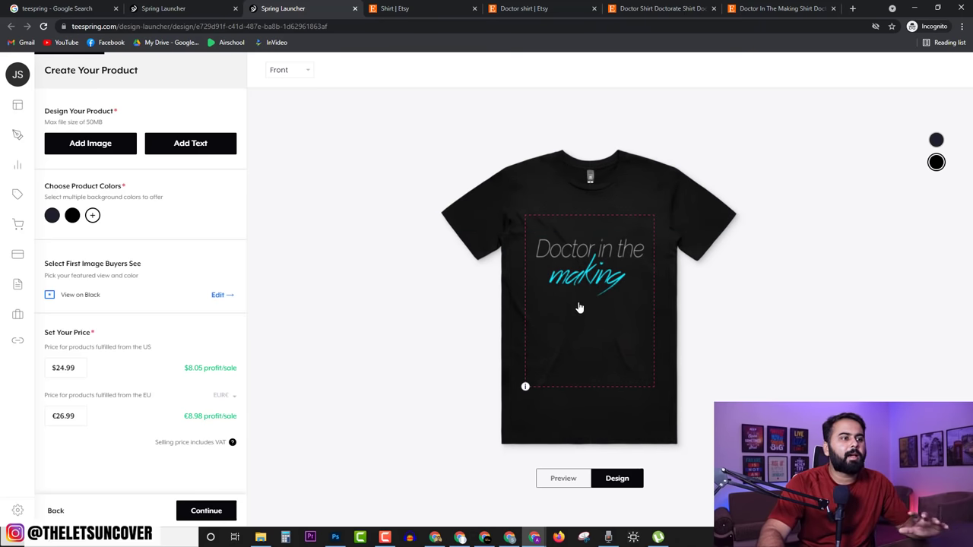
Step: Check the two "Doctor in the making" shirt listings on Etsy for comparison and return to the Spring design
key("ctrl+9")
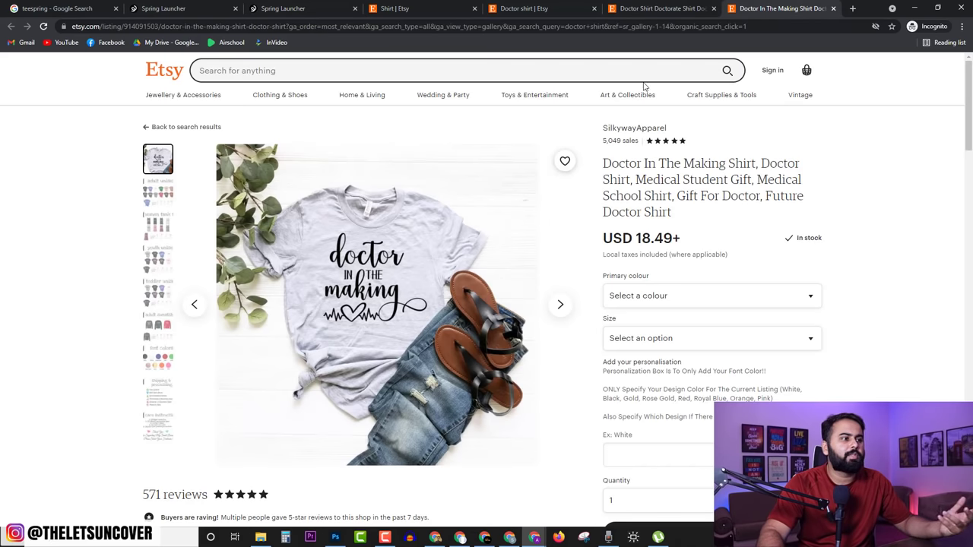
left_click(670, 8)
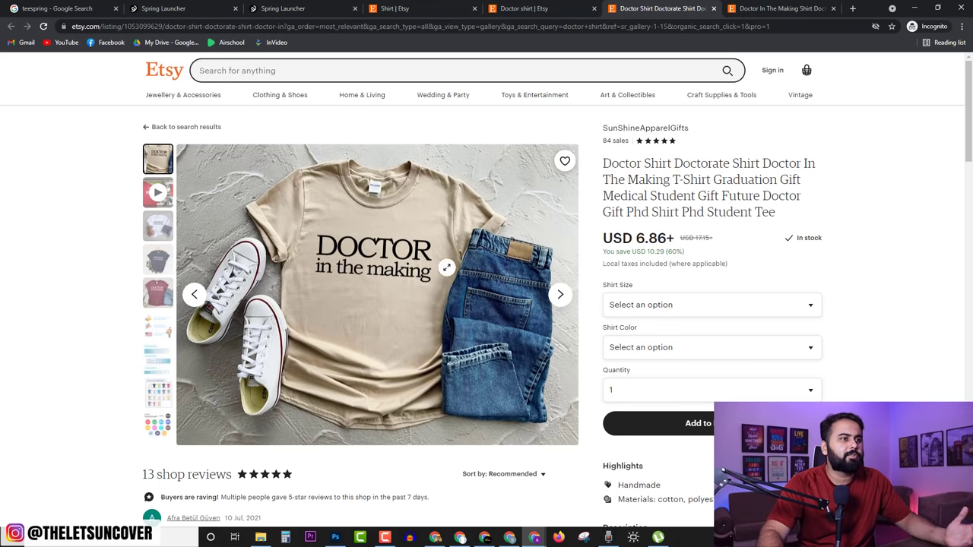
left_click(319, 8)
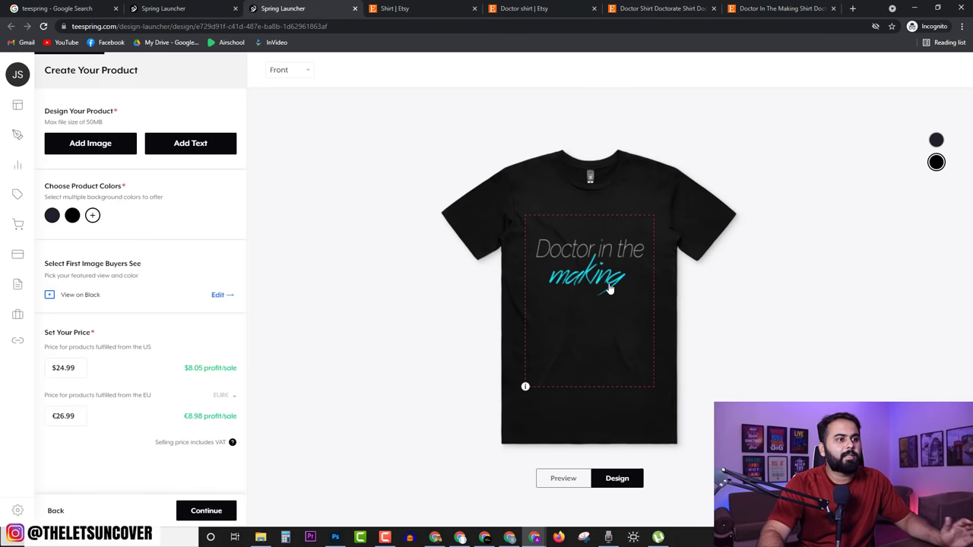
Step: Check the print height on the Etsy shirt and move the artwork up to the upper edge of the print area, centred
left_click_drag(614, 285, 610, 262)
left_click(784, 303)
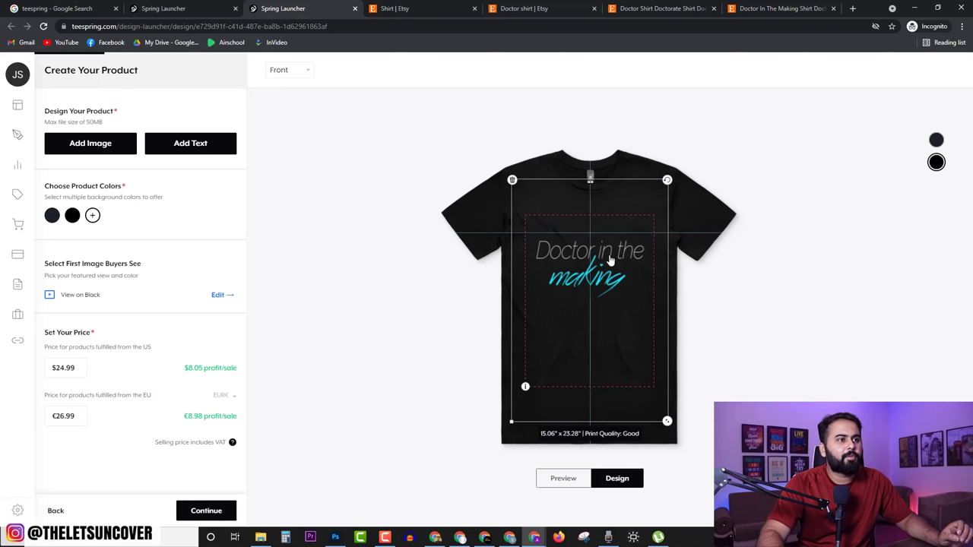
key("ctrl+6")
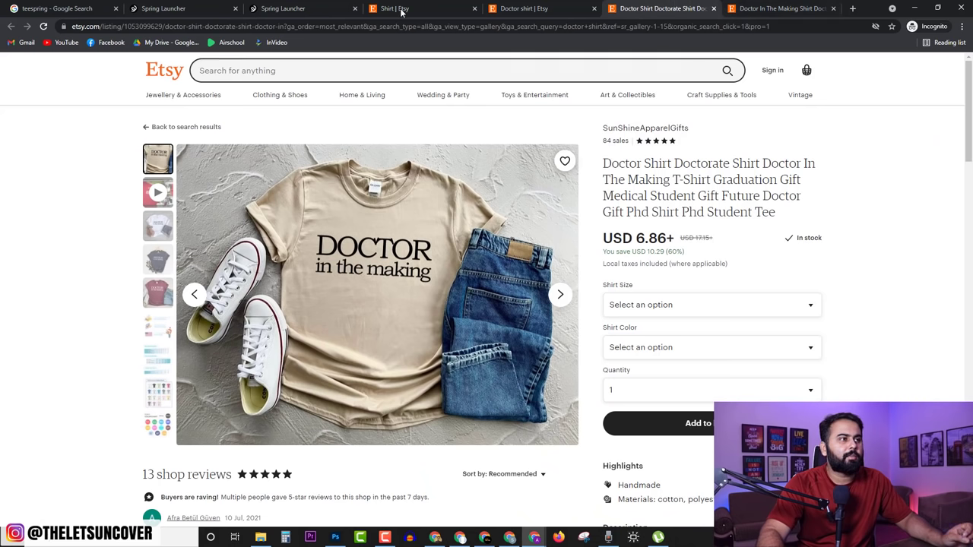
left_click(347, 7)
left_click_drag(593, 262, 595, 236)
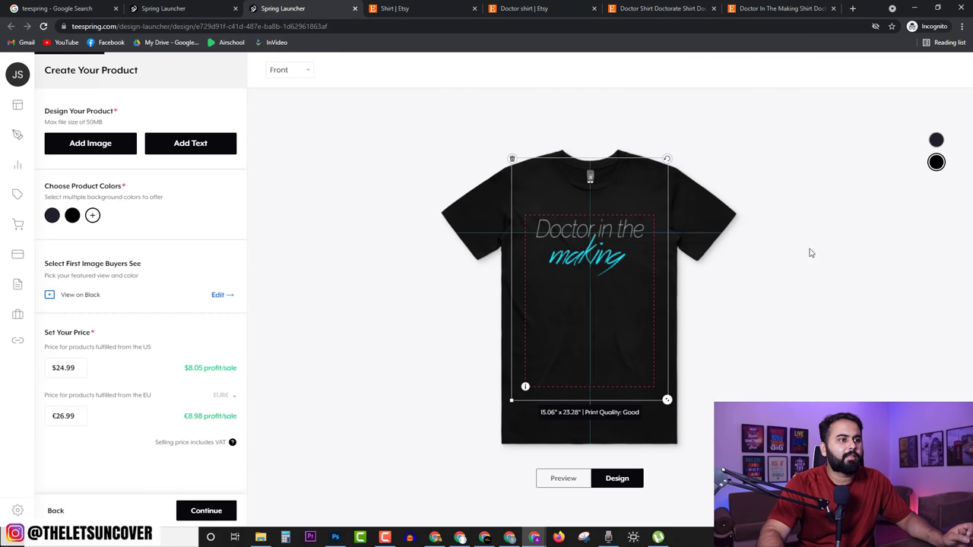
left_click(804, 352)
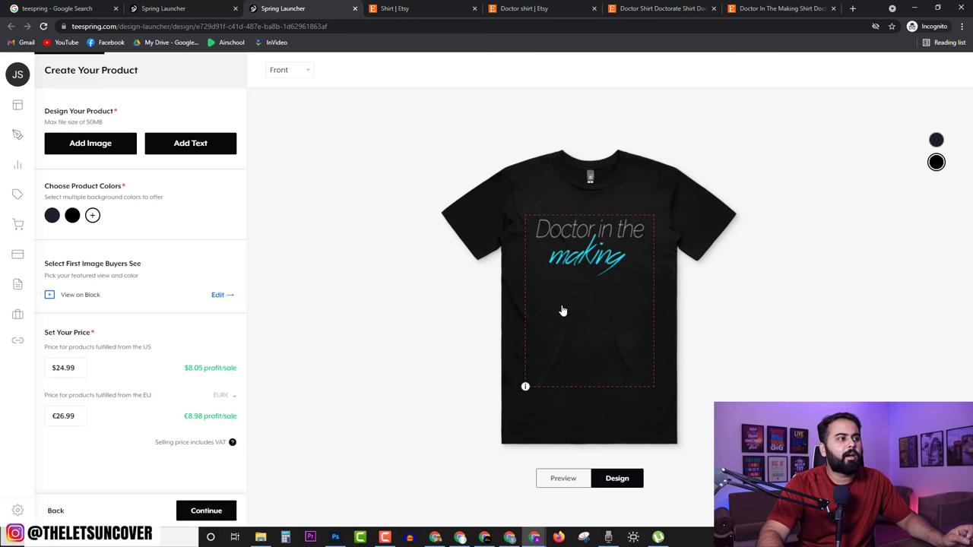
Step: Accept the T-shirt design and browse the additional apparel products offered for it
left_click(217, 515)
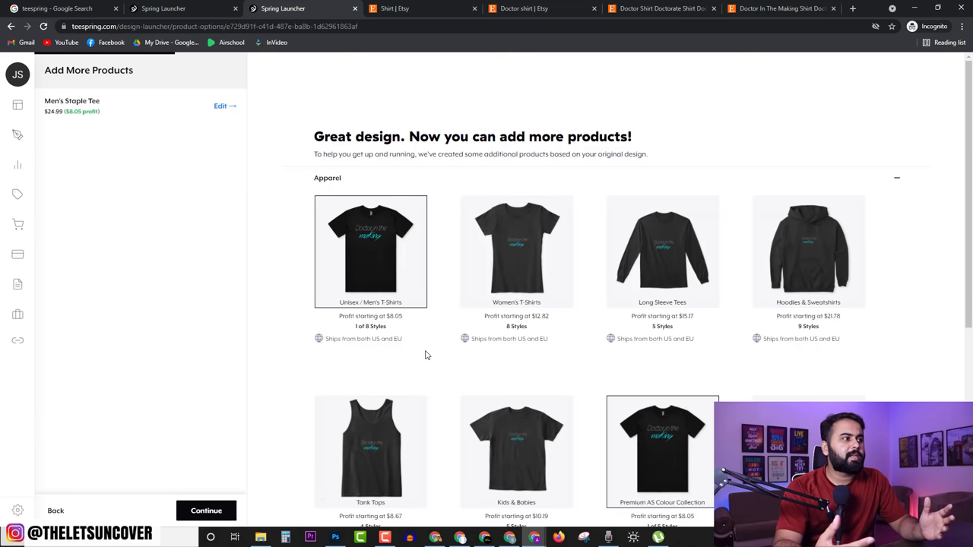
scroll(579, 360, "down", 5)
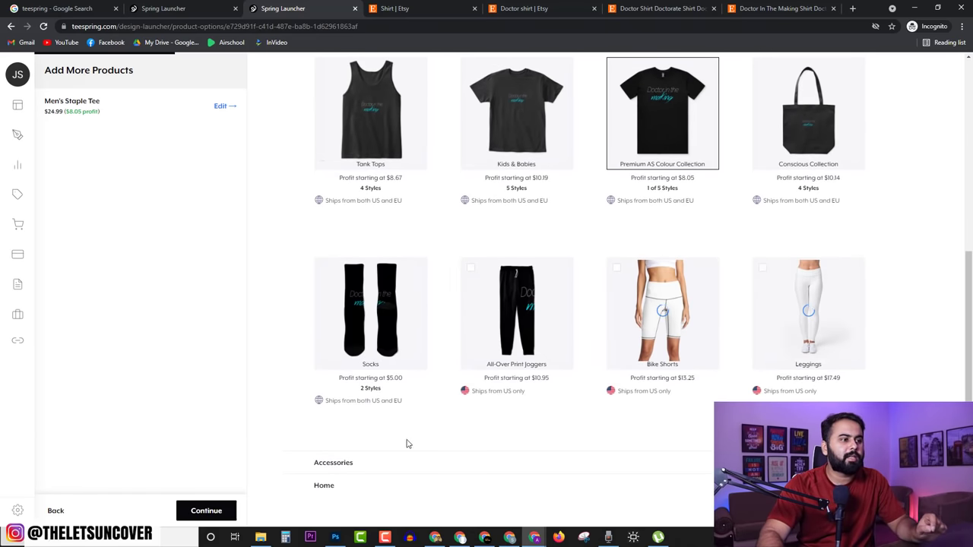
scroll(423, 391, "up", 2)
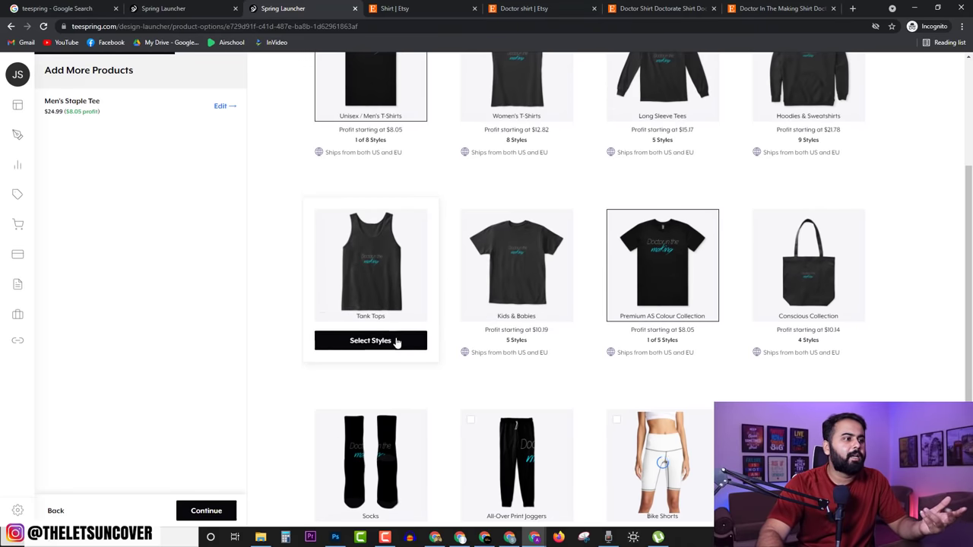
scroll(724, 310, "up", 2)
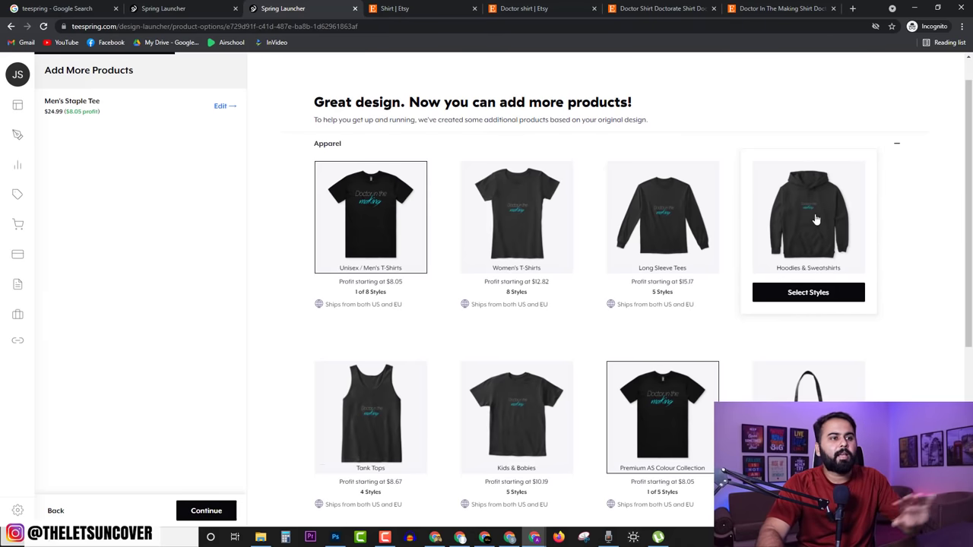
scroll(825, 254, "up", 1)
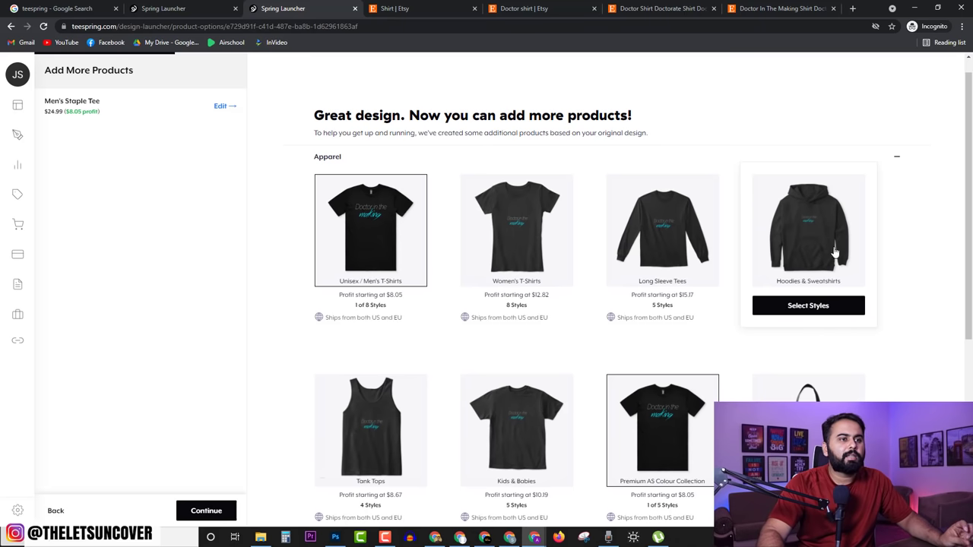
Step: Add the Men's Stencil Hoodie from the Hoodies & Sweatshirts styles to the products
left_click(807, 306)
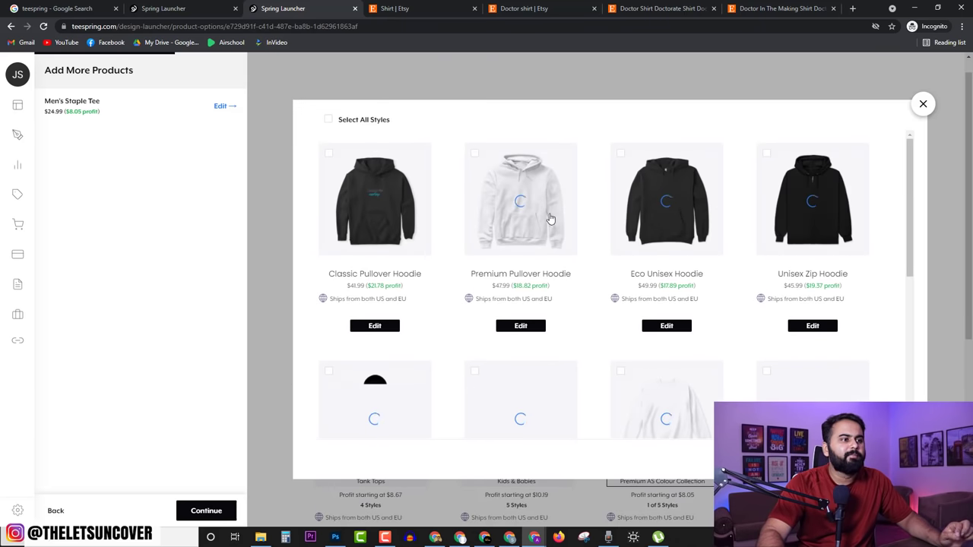
scroll(570, 341, "down", 1)
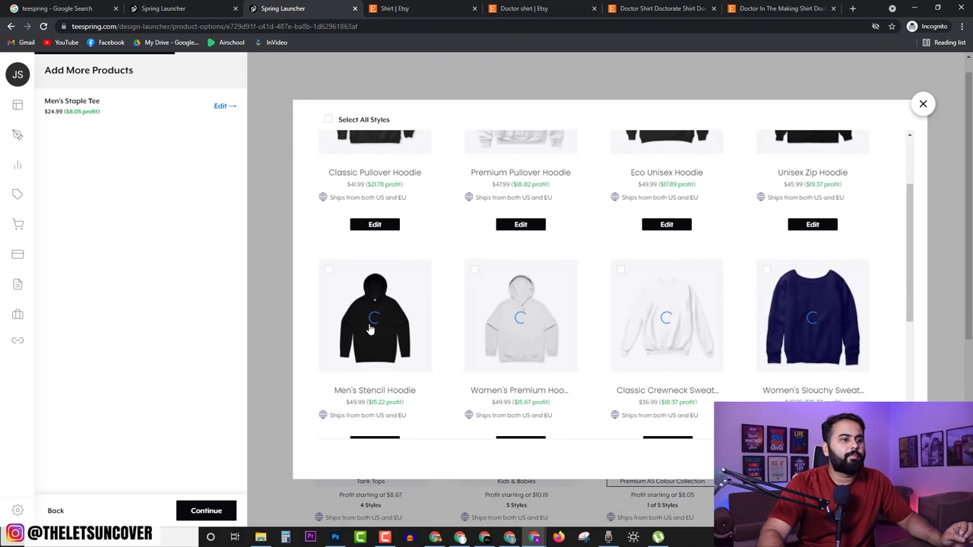
scroll(479, 371, "up", 2)
scroll(456, 342, "down", 2)
left_click(375, 248)
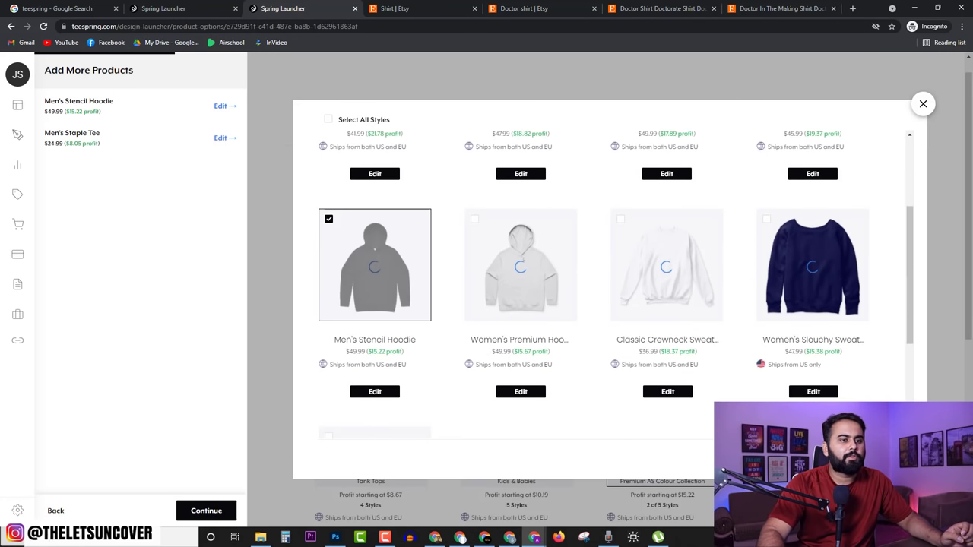
key("Escape")
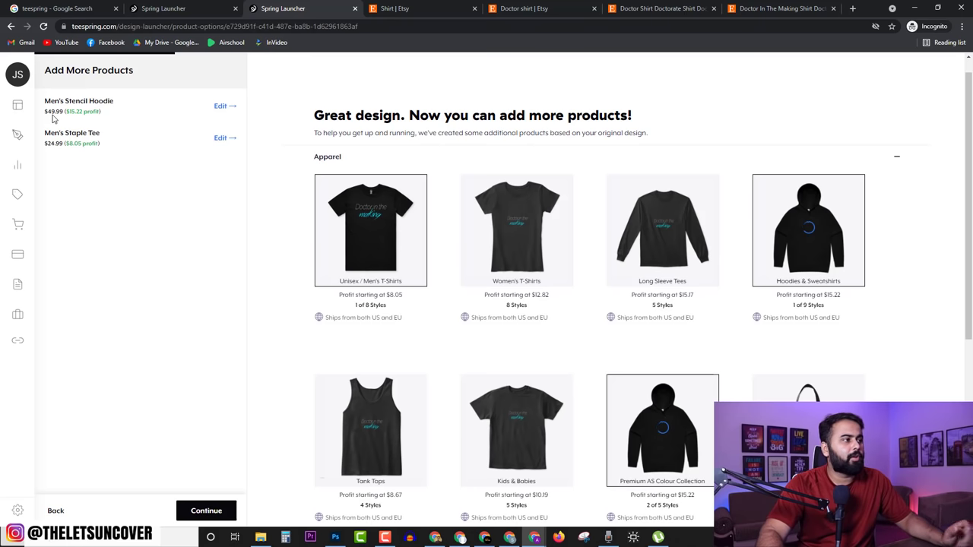
Step: Set the Men's Stencil Hoodie's US price to $44.99 and return to the product selection
left_click(220, 105)
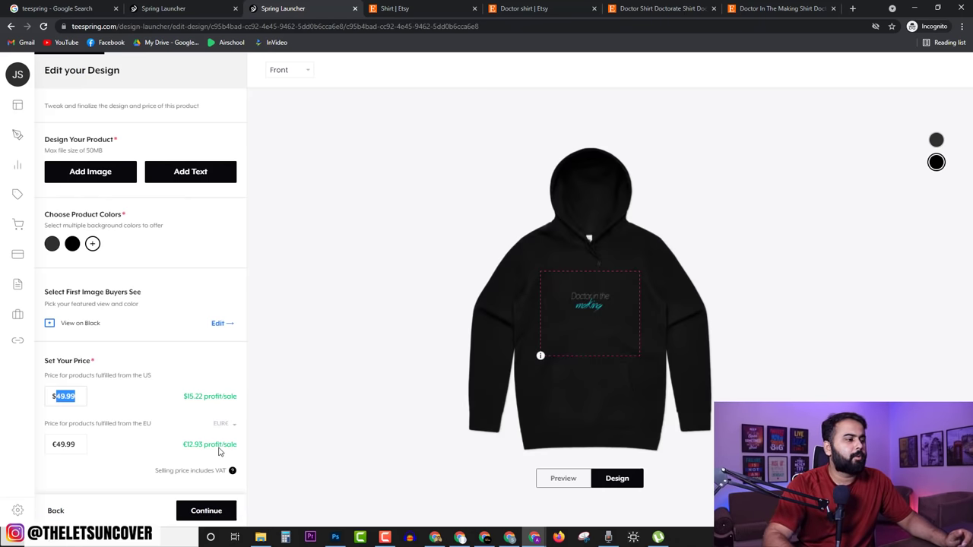
type("44")
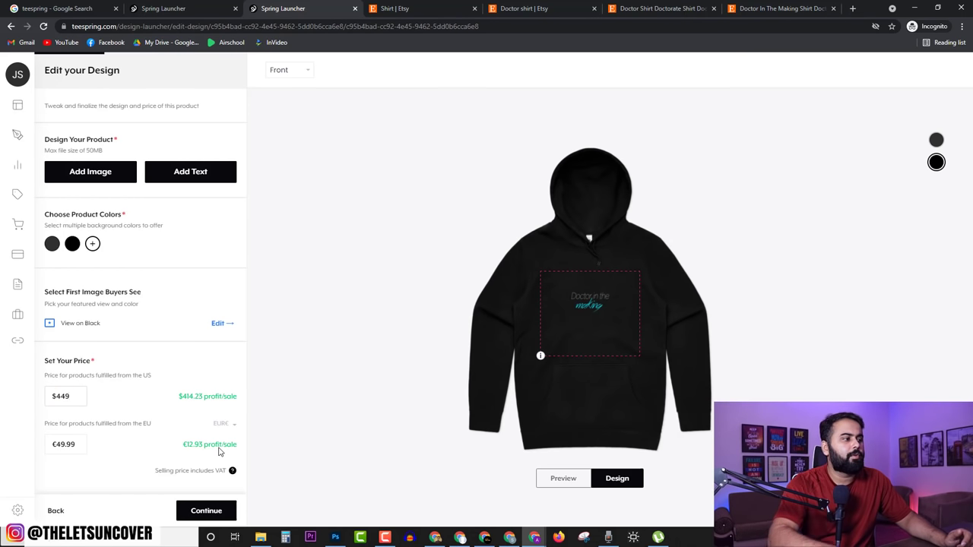
type(".99")
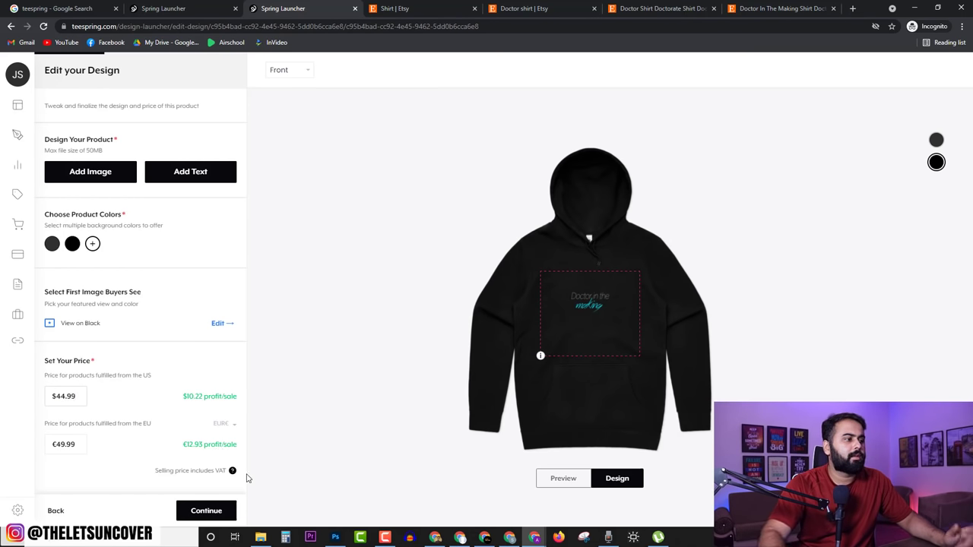
left_click(212, 514)
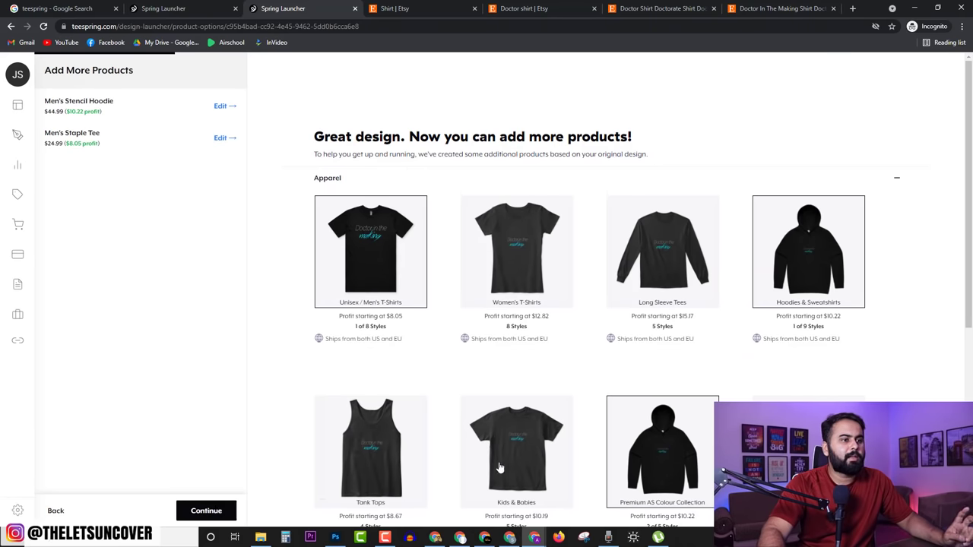
Step: Expand the Accessories category and look through the mugs, phone cases, bags and other products with the design
scroll(466, 436, "down", 4)
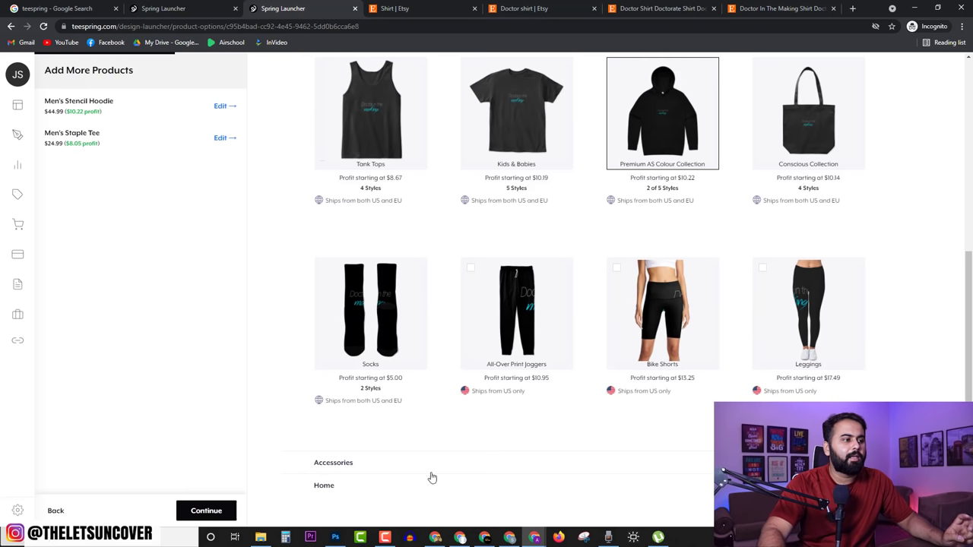
left_click(458, 465)
scroll(467, 456, "down", 4)
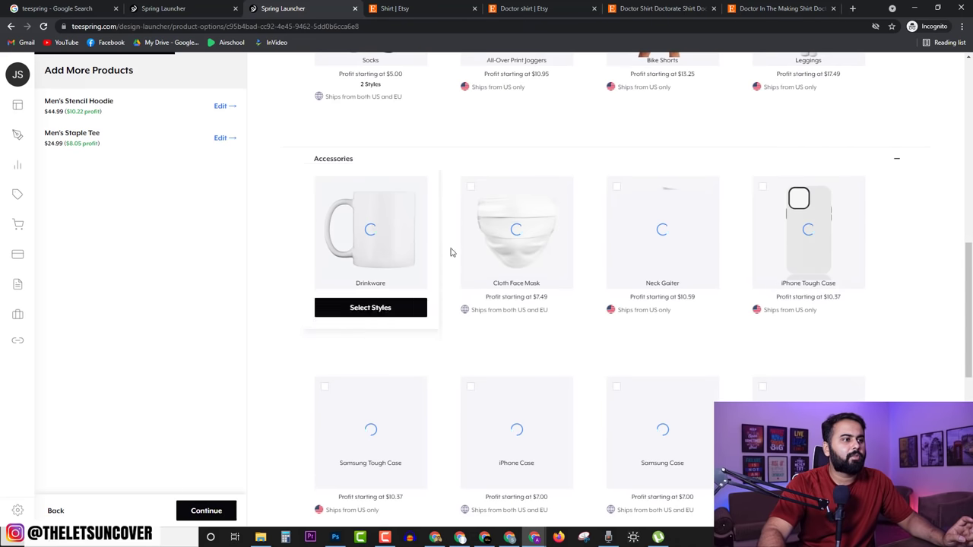
mouse_move(399, 221)
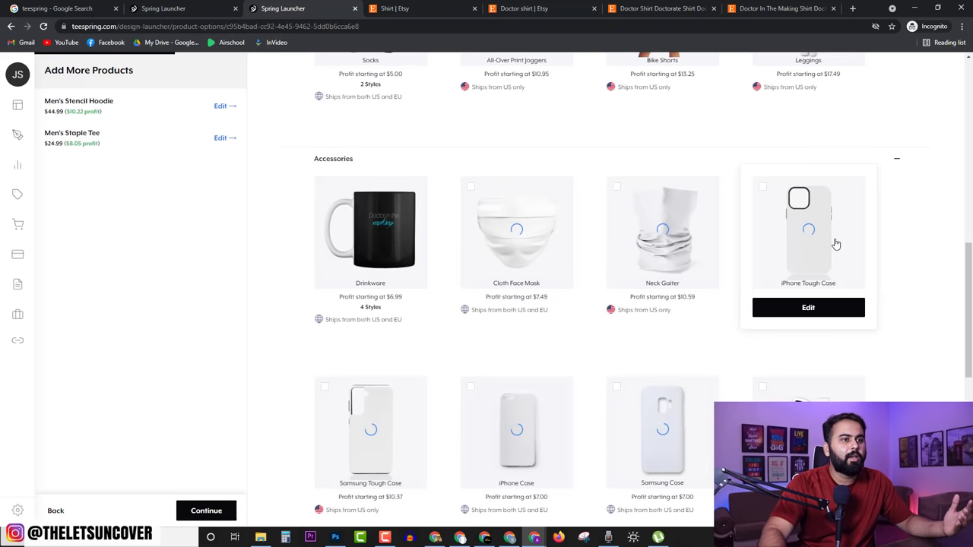
scroll(878, 384, "down", 1)
scroll(877, 384, "down", 6)
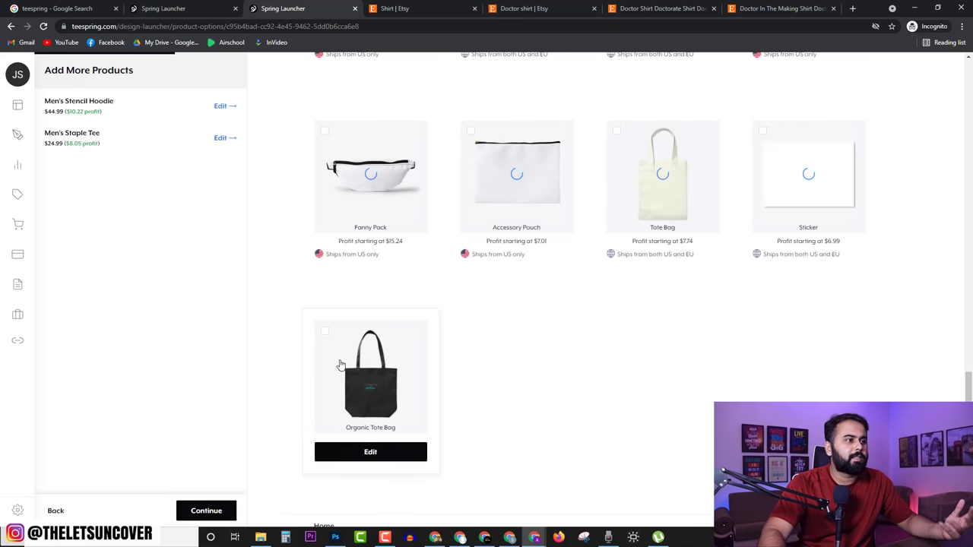
scroll(380, 377, "up", 5)
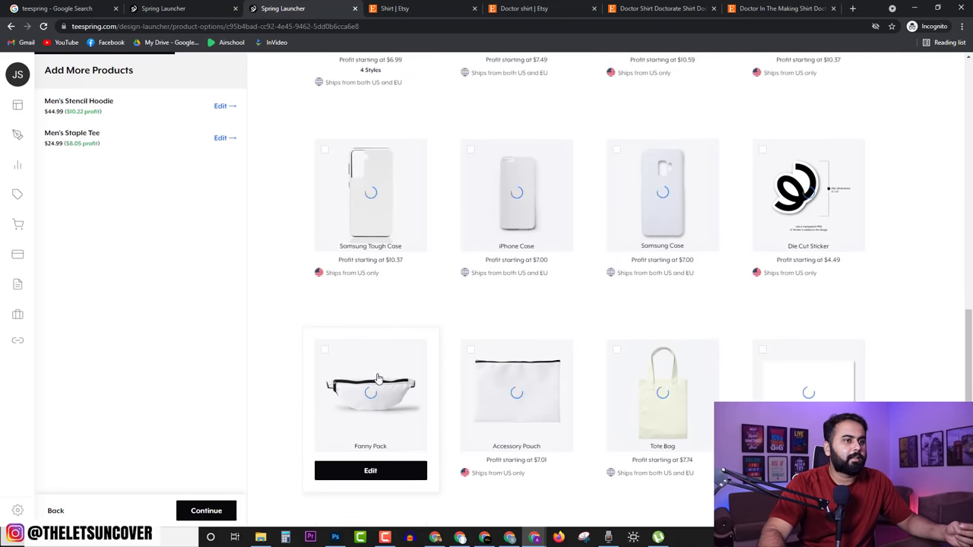
Step: Proceed to creating the listing and give it the title "Doctor in the Making T-shirt"
left_click(206, 511)
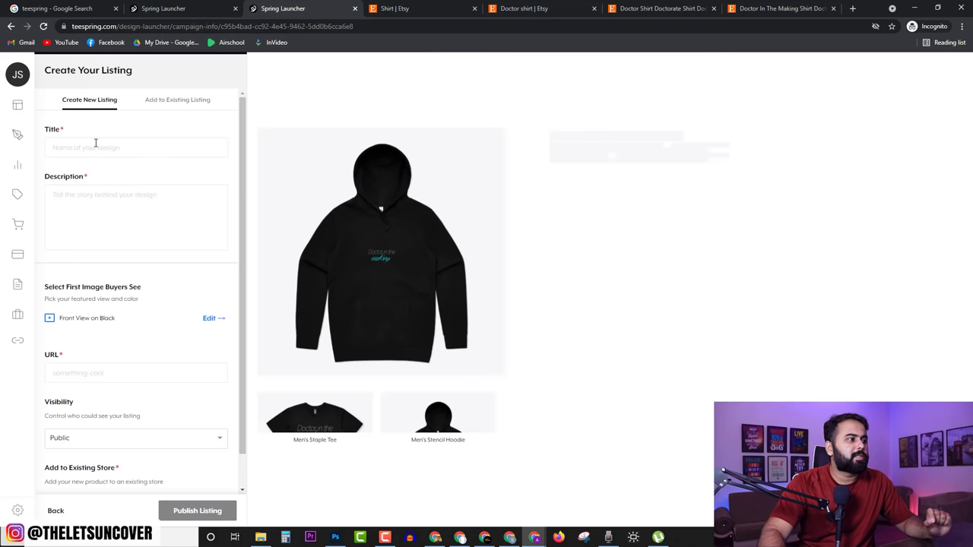
left_click(127, 150)
type("Doctor in the Making T-shirt")
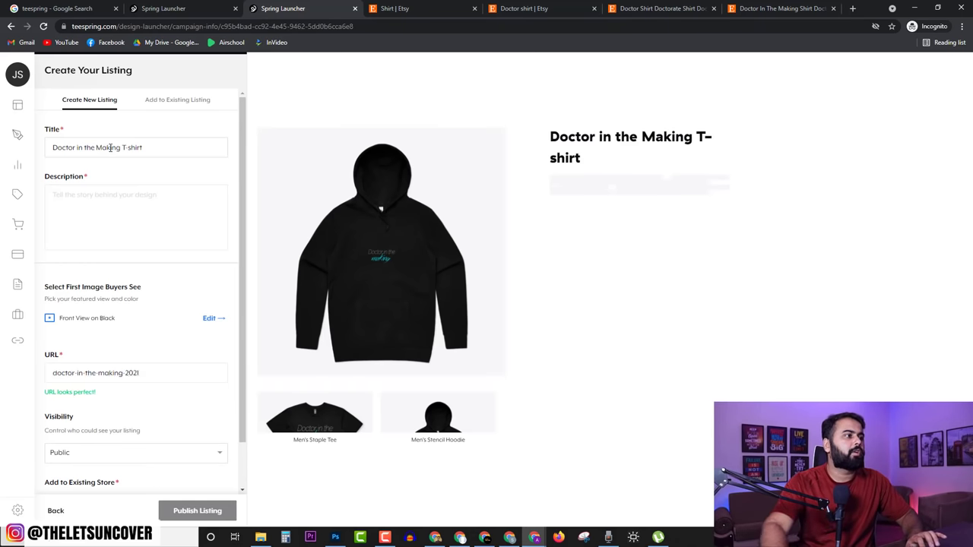
Step: Copy the Etsy doctor shirt listing's description, from its opening keywords through the fifth How To Order instruction
left_click_drag(158, 147, 52, 148)
left_click(113, 204)
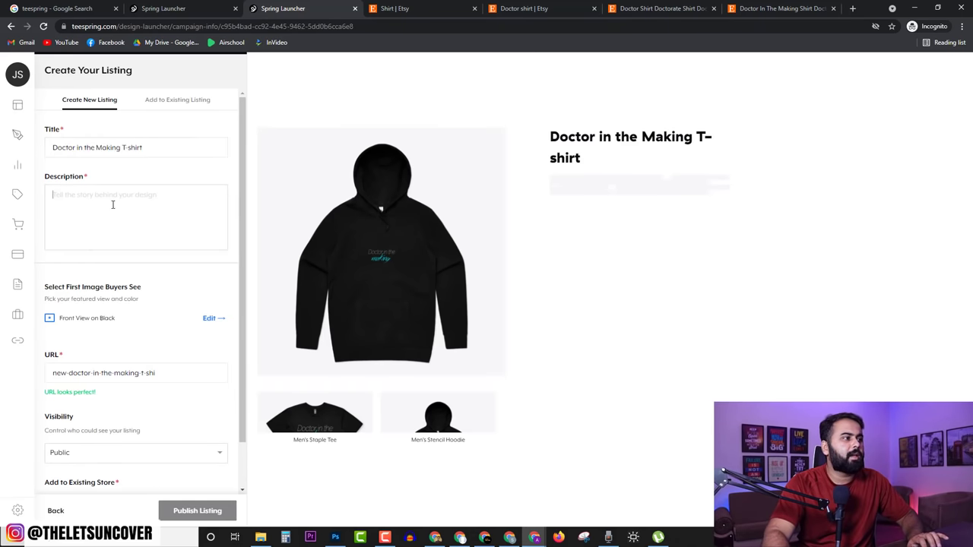
left_click(652, 8)
scroll(660, 357, "down", 3)
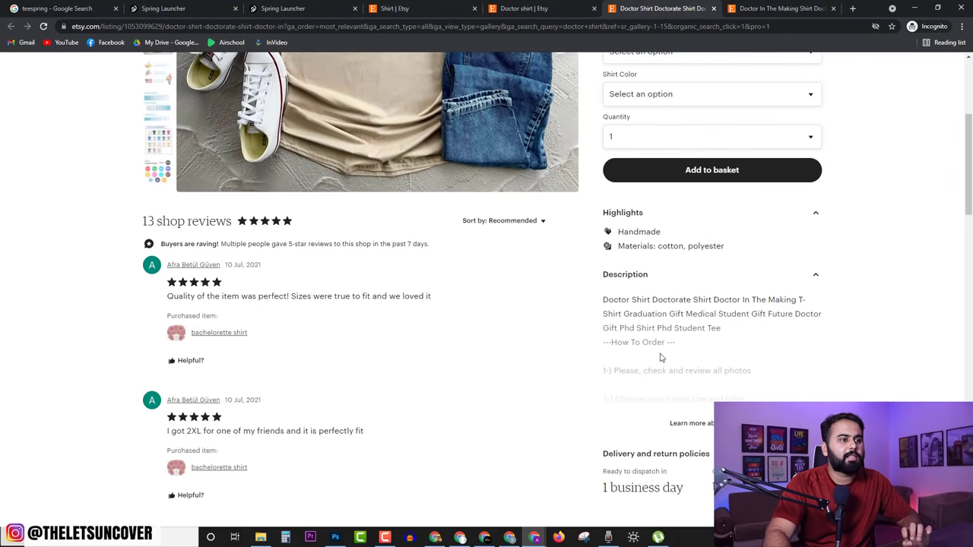
left_click(688, 422)
scroll(680, 349, "down", 5)
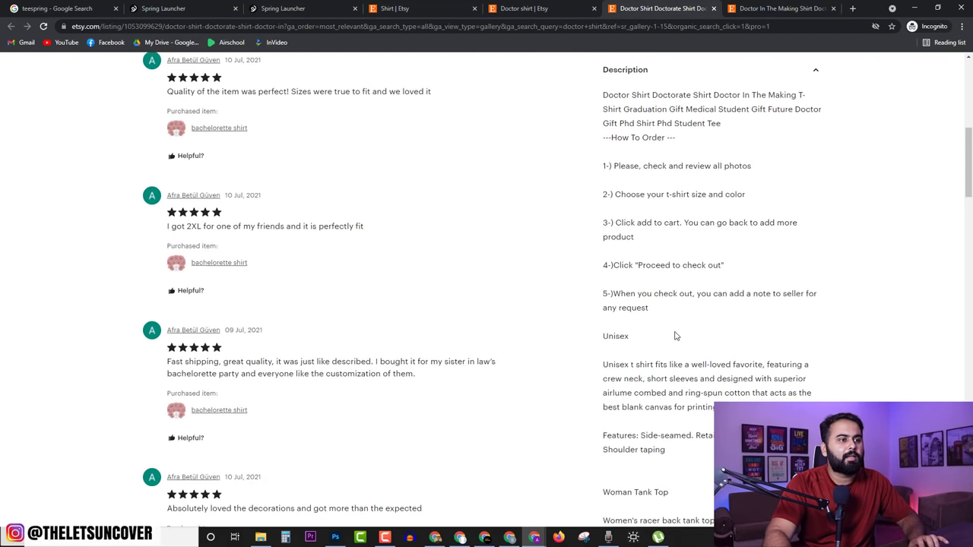
scroll(680, 349, "up", 5)
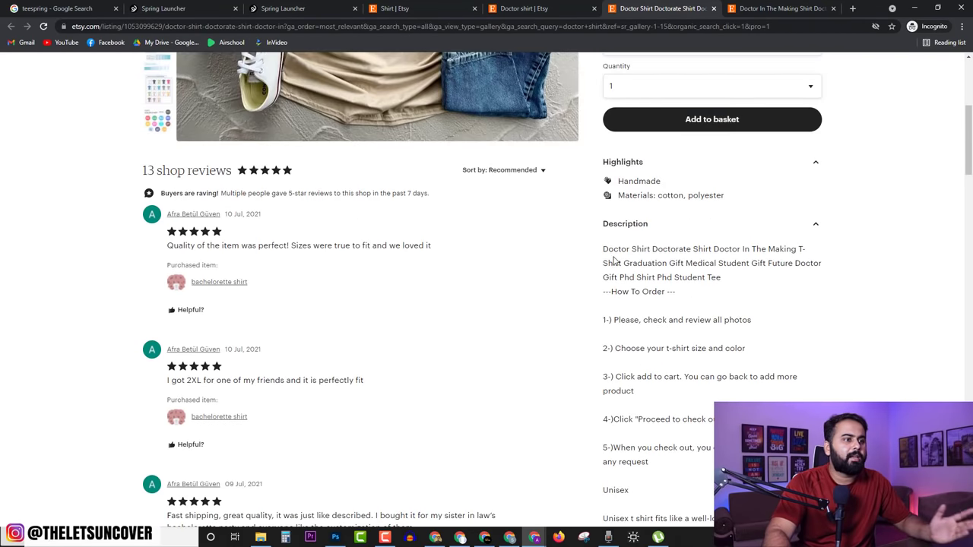
left_click_drag(605, 248, 680, 462)
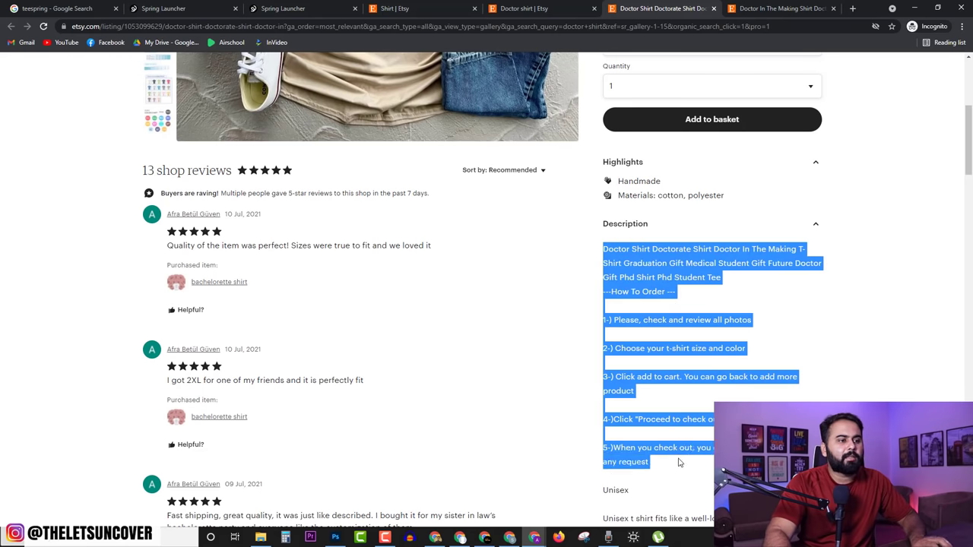
Step: Paste the copied Etsy text into the new Spring listing's description
left_click(292, 8)
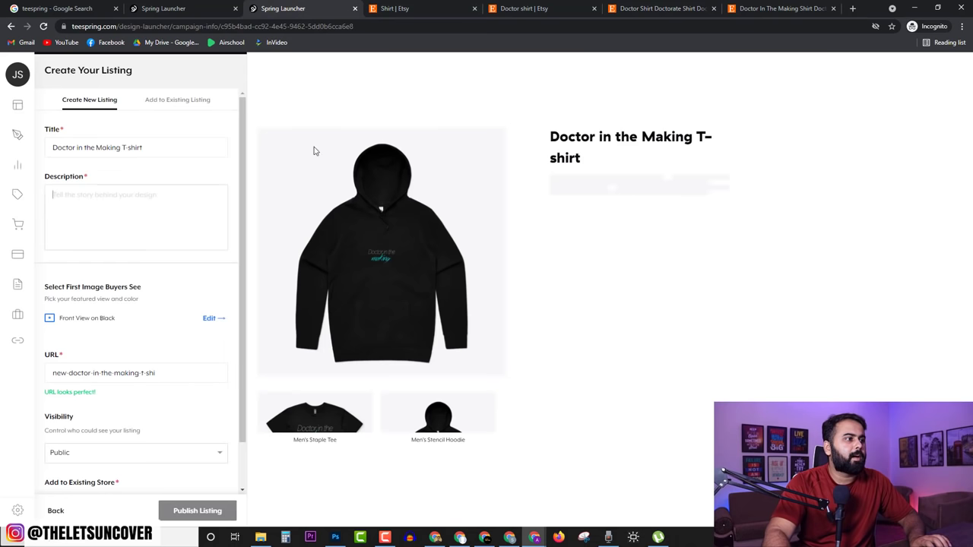
left_click(173, 249)
type("Doctor Shirt Doctorate Shirt Doctor In The Making T-shirt Graduation Gift Medical Student Gift Future Doctor Gift Phd Shirt Phd Student Tee ---How To Order ---  1-) Please, check and review all photos  2-) Choose your t-shirt size and color  3-) Click add to cart. You can go back to add more product  4-)Click \"Proceed to check out\"  5-)When you check out, you can add a note to seller for any request")
scroll(159, 228, "up", 2)
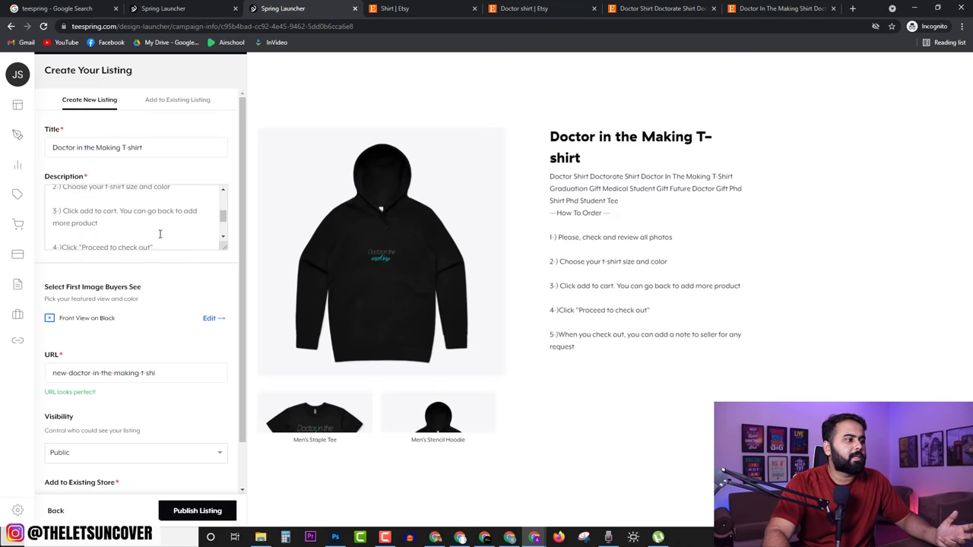
Step: Set the listing's URL to doctor-in-the-making-1
scroll(160, 234, "down", 2)
scroll(134, 373, "down", 2)
left_click_drag(170, 322, 15, 327)
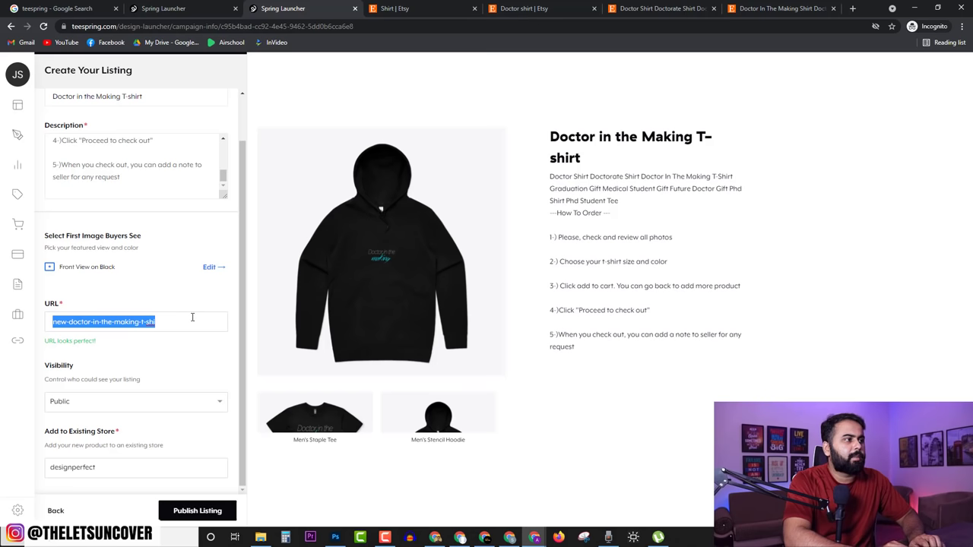
type("doctor-in-the-making")
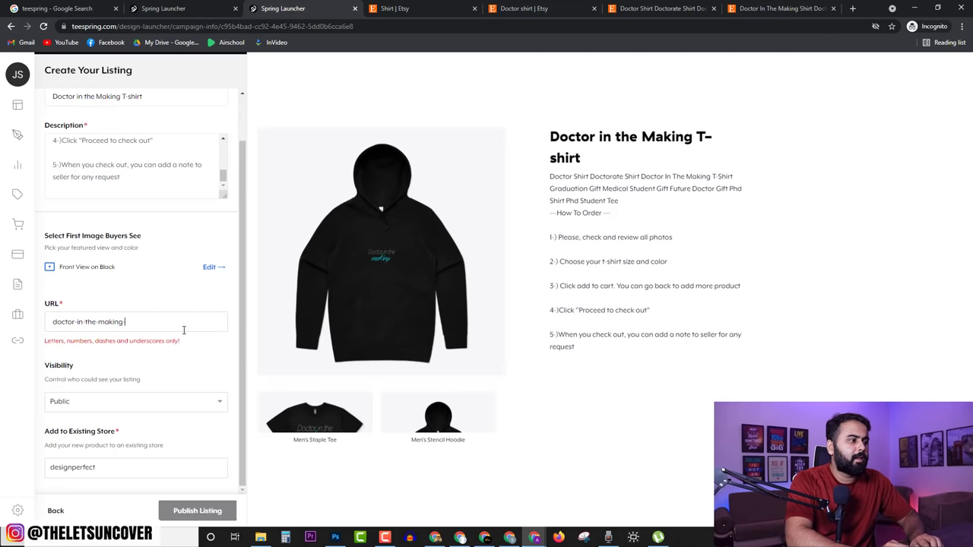
key("BackSpace")
type("-1")
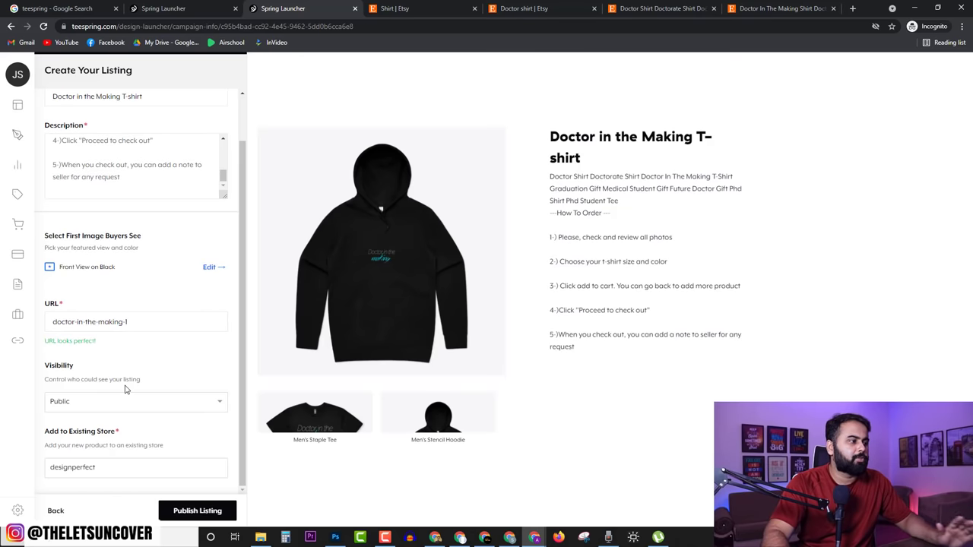
Step: Keep the listing's visibility Public, publish it and dismiss the sample order offer
left_click(151, 410)
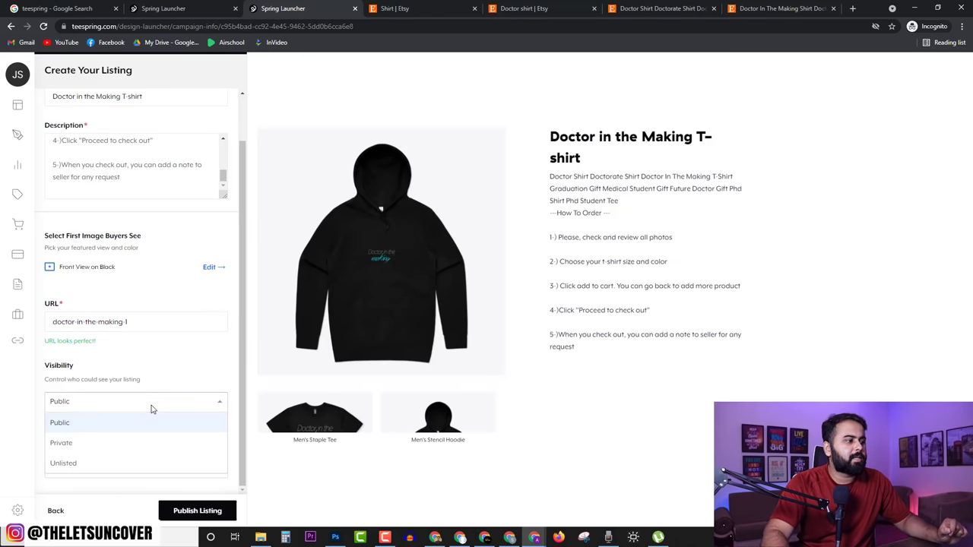
left_click(89, 425)
left_click(209, 510)
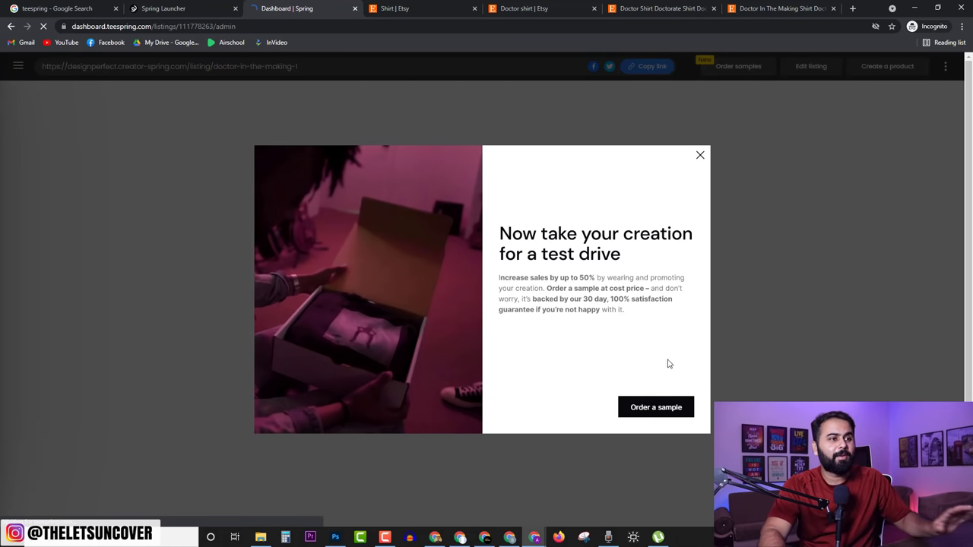
left_click(700, 156)
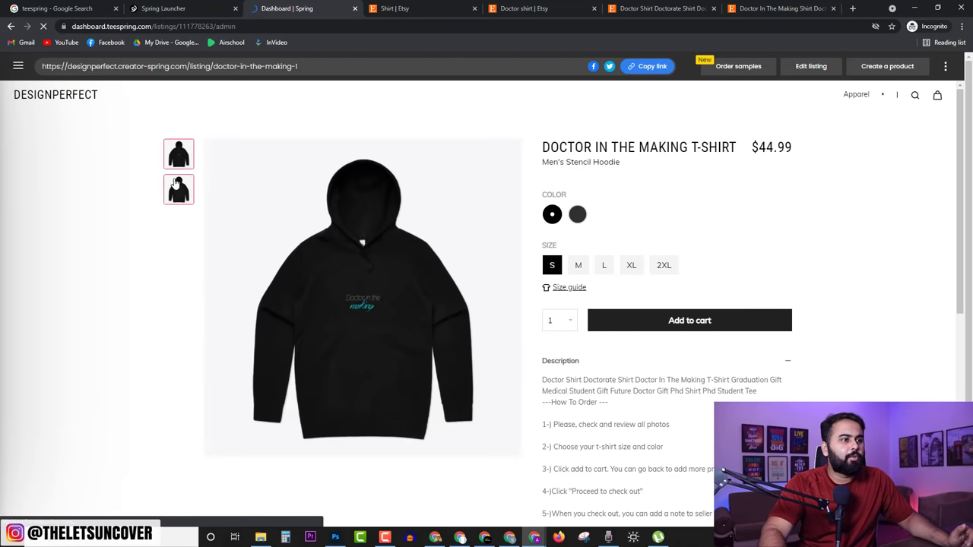
Step: Review the published listing's Men's Staple Tee page, including its product details and its delivery and return information
scroll(523, 357, "down", 3)
scroll(522, 357, "down", 2)
left_click(691, 262)
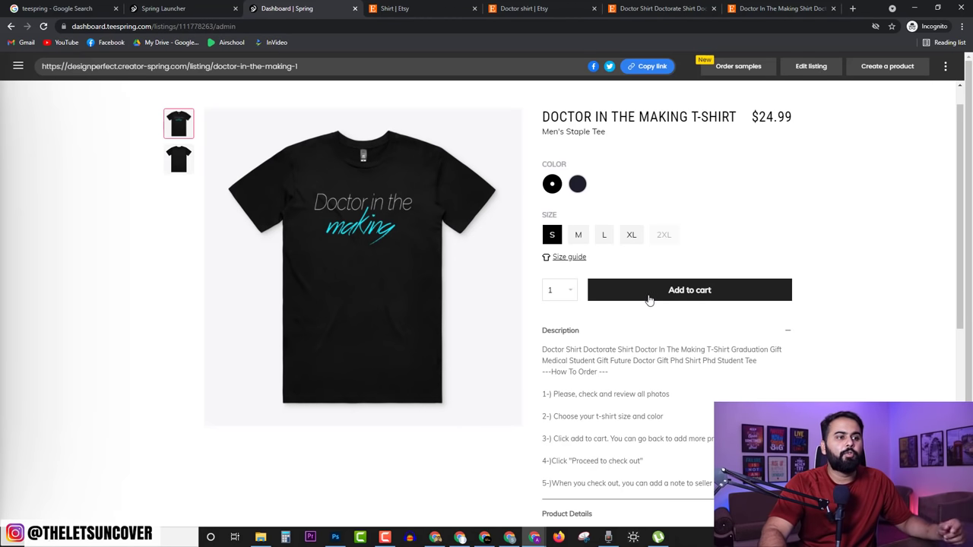
scroll(654, 298, "down", 4)
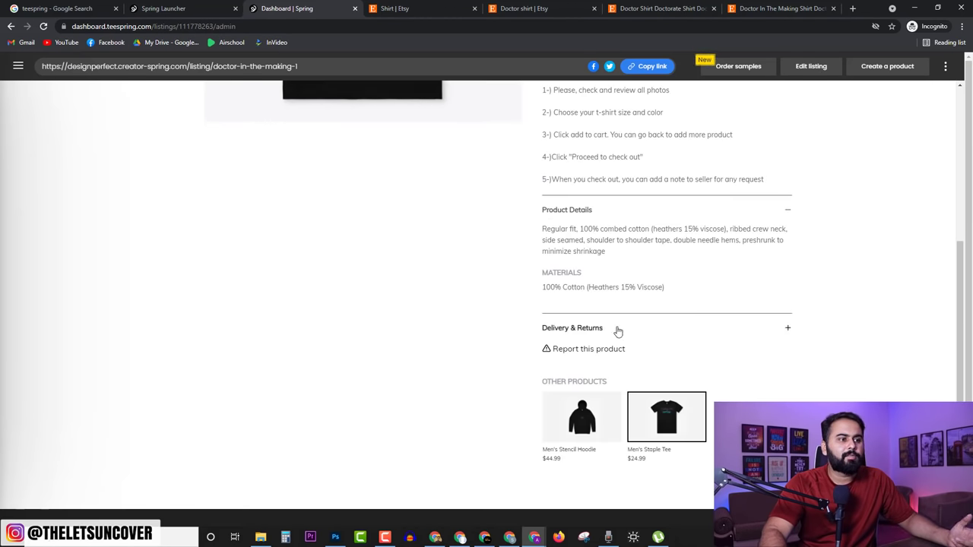
left_click(626, 331)
scroll(626, 332, "down", 3)
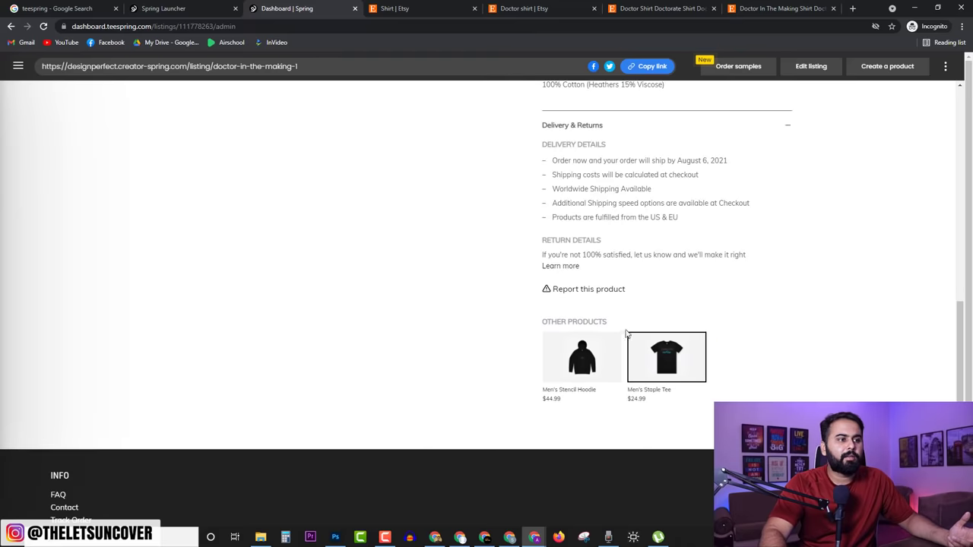
scroll(682, 404, "up", 1)
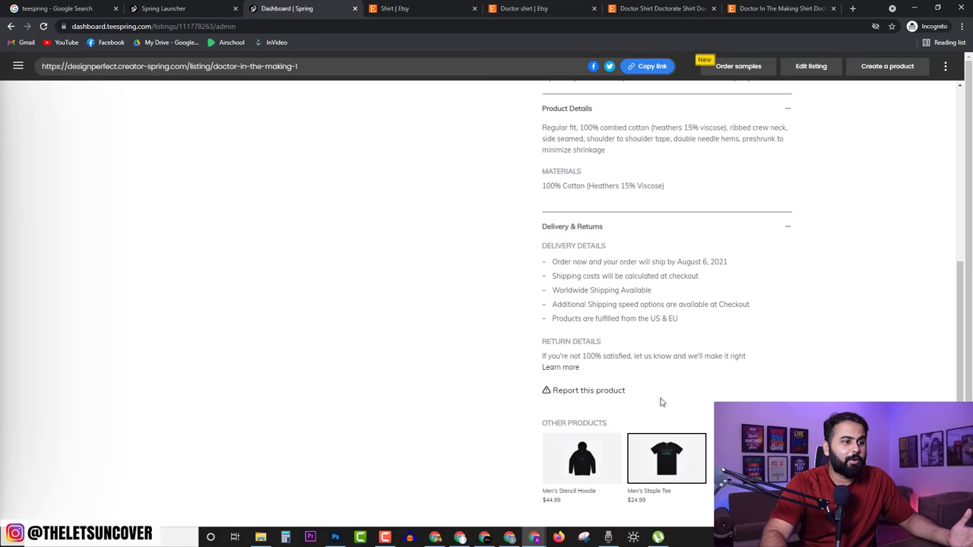
left_click_drag(959, 368, 970, 178)
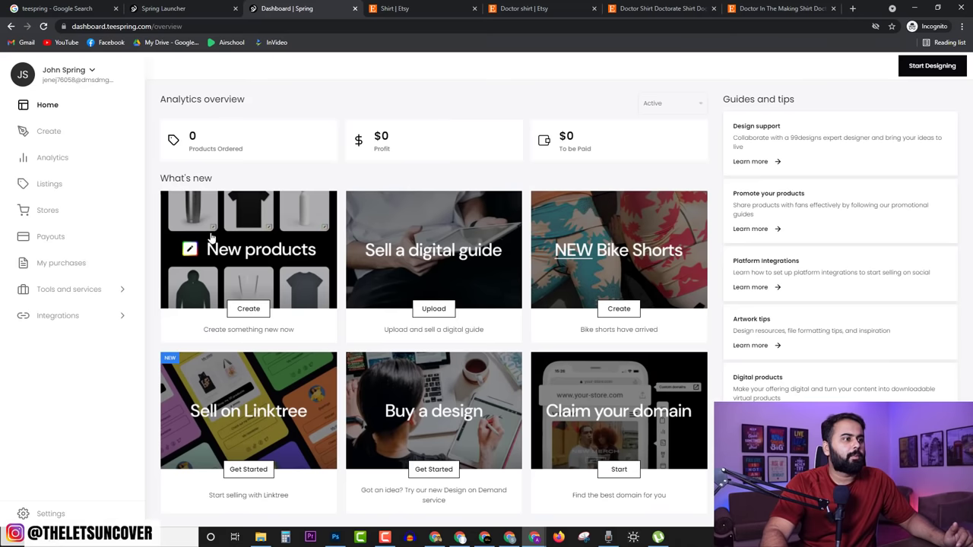
Step: Open the designperfect store's editor and examine its navigation bar, hero banner and products settings
left_click(18, 67)
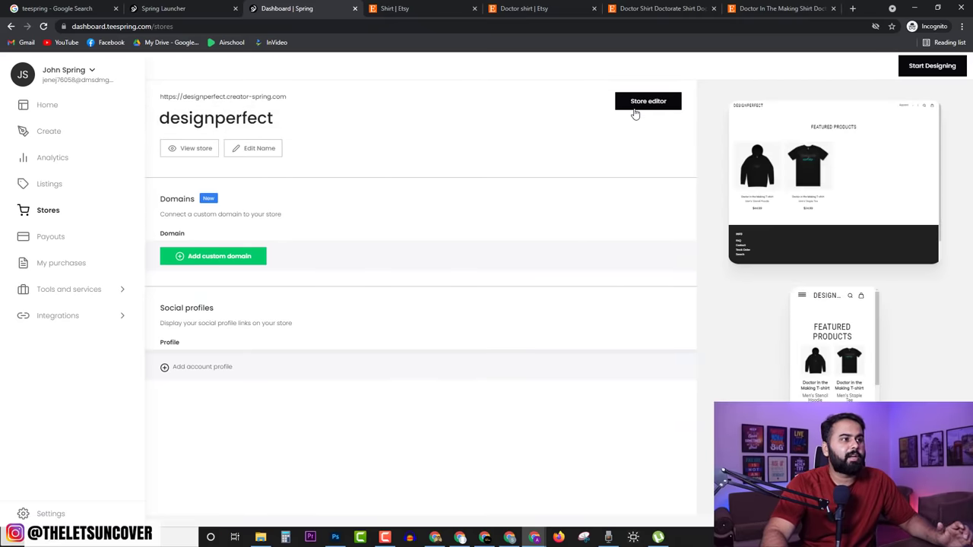
left_click(666, 102)
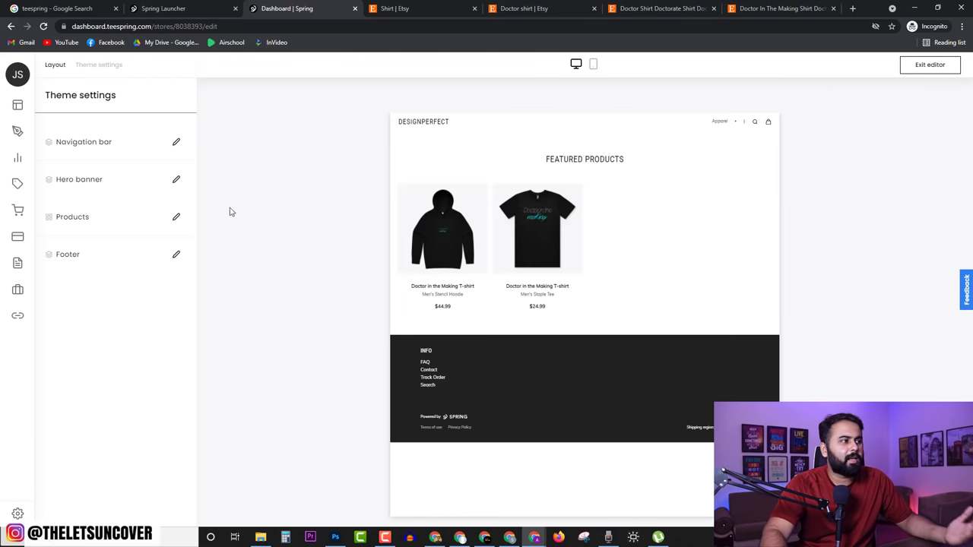
left_click(176, 142)
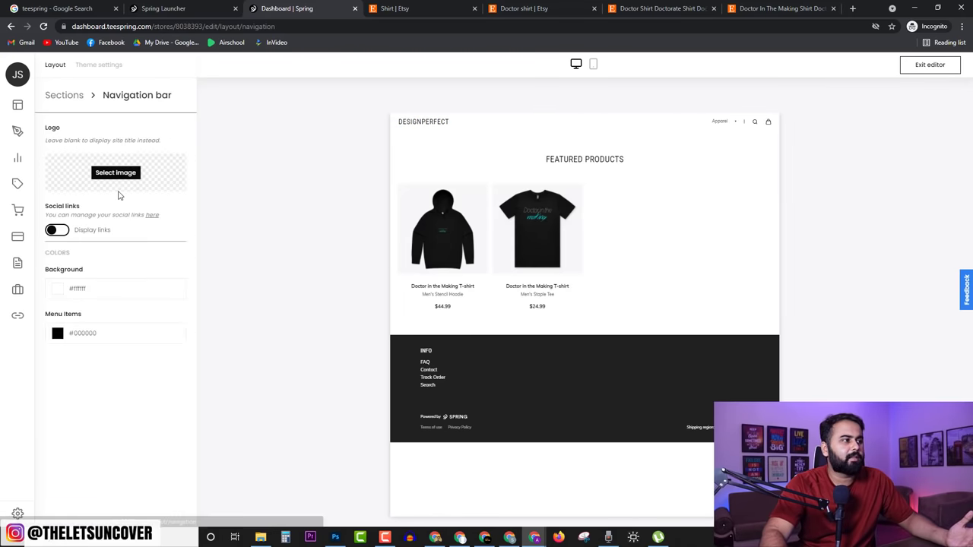
left_click(68, 95)
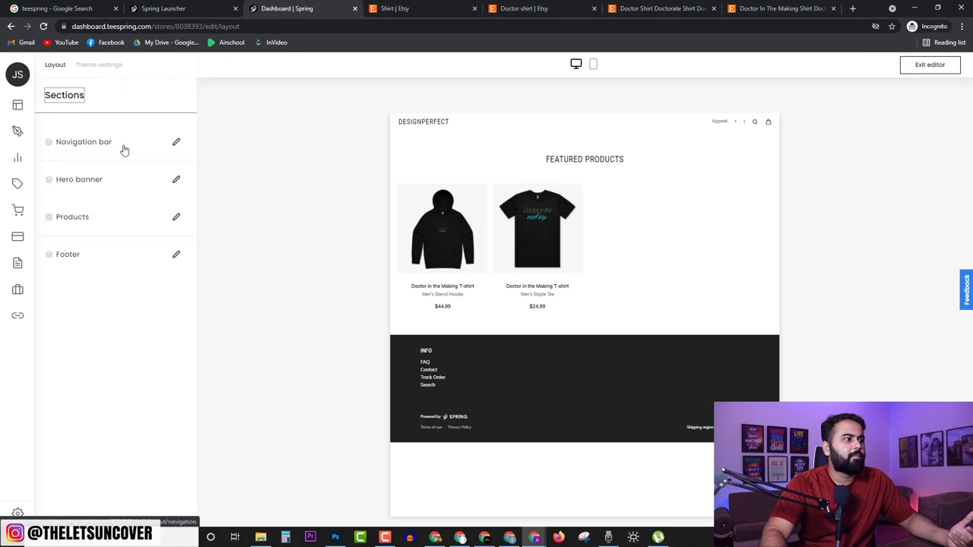
left_click(177, 181)
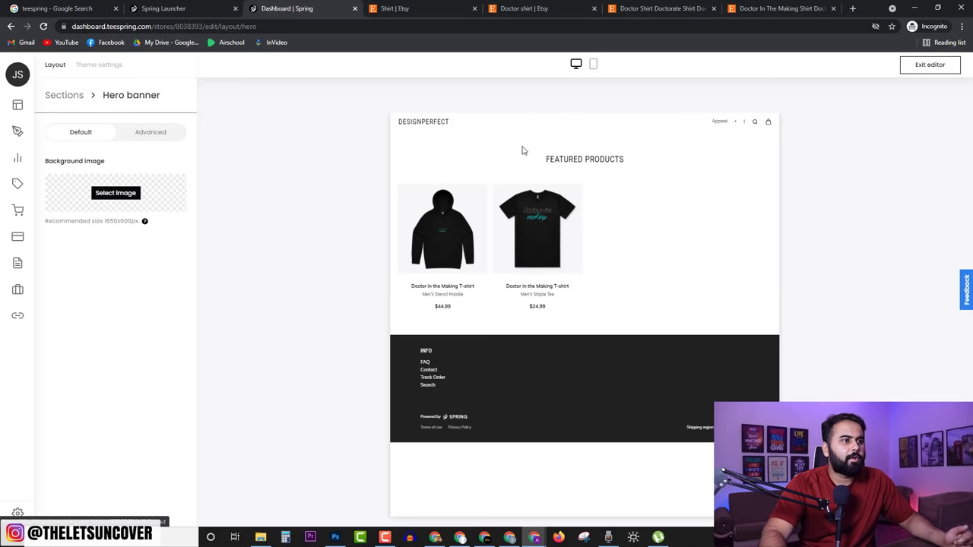
left_click(65, 99)
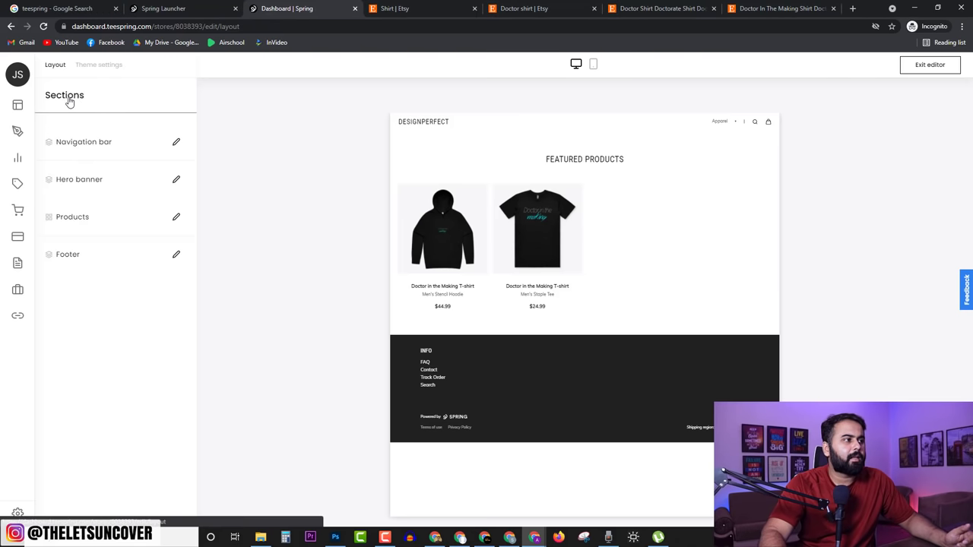
left_click(175, 219)
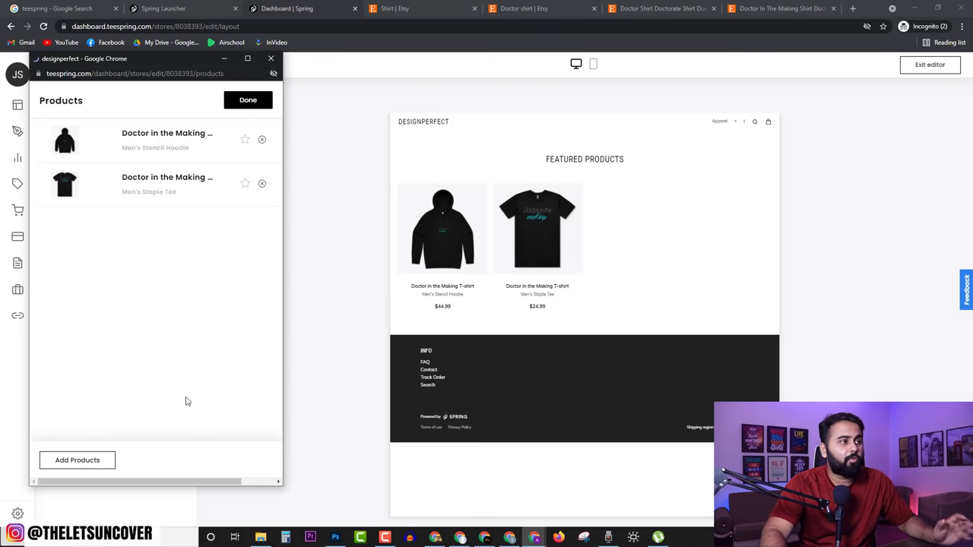
left_click(271, 59)
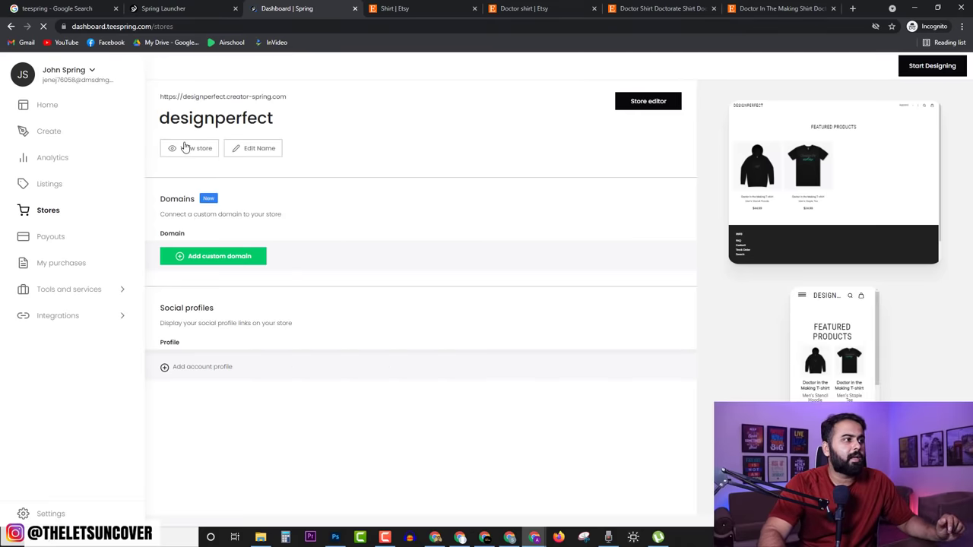
Step: View the designperfect store and load its address, designperfect.creator-spring.com, in a new incognito window
left_click(182, 148)
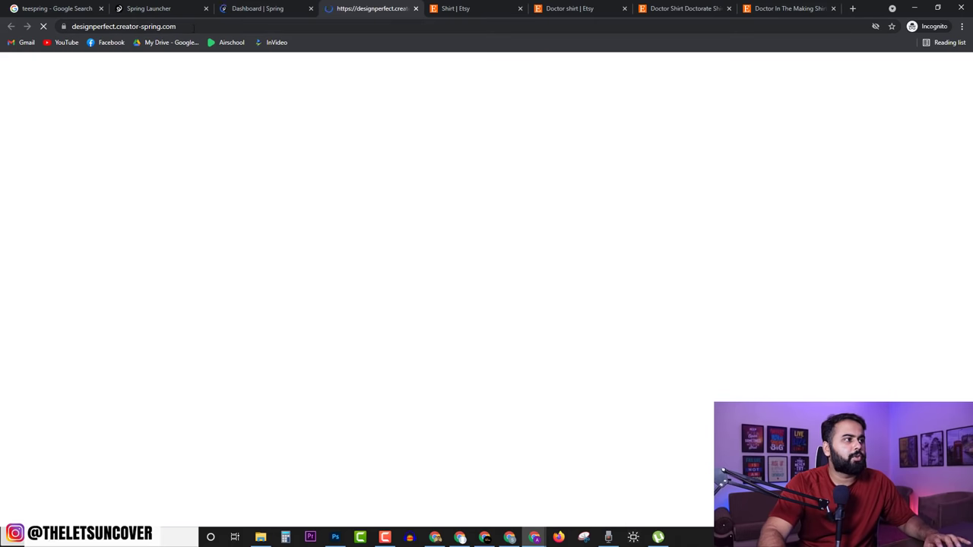
key("ctrl+l")
key("ctrl+c")
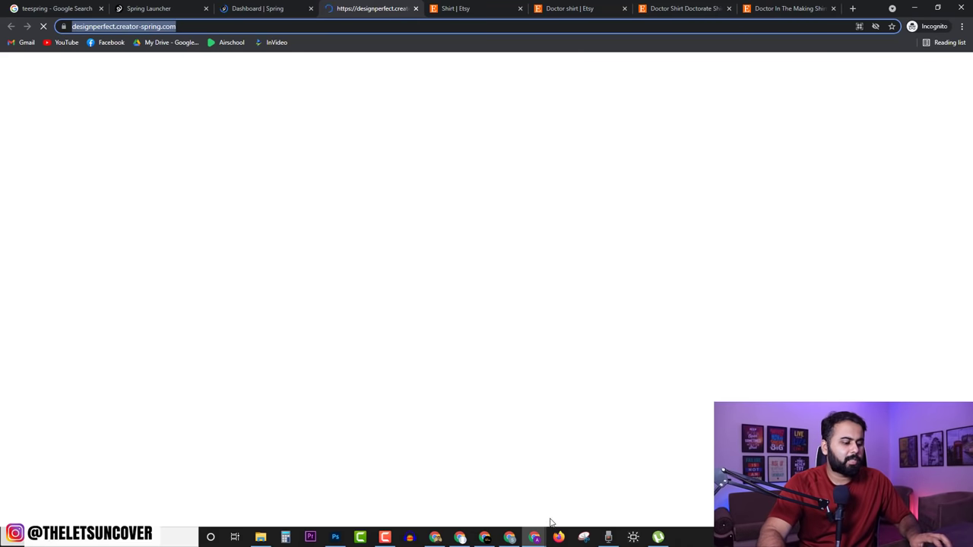
key("ctrl+shift+n")
key("ctrl+v")
key("Return")
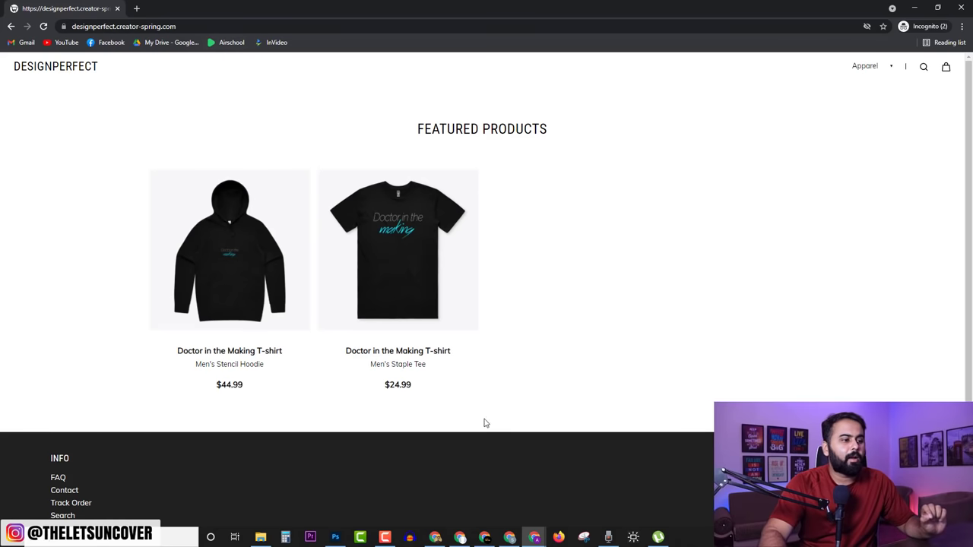
Step: Examine the options for buying a custom domain or connecting an existing one, and return to the store overview
mouse_move(536, 540)
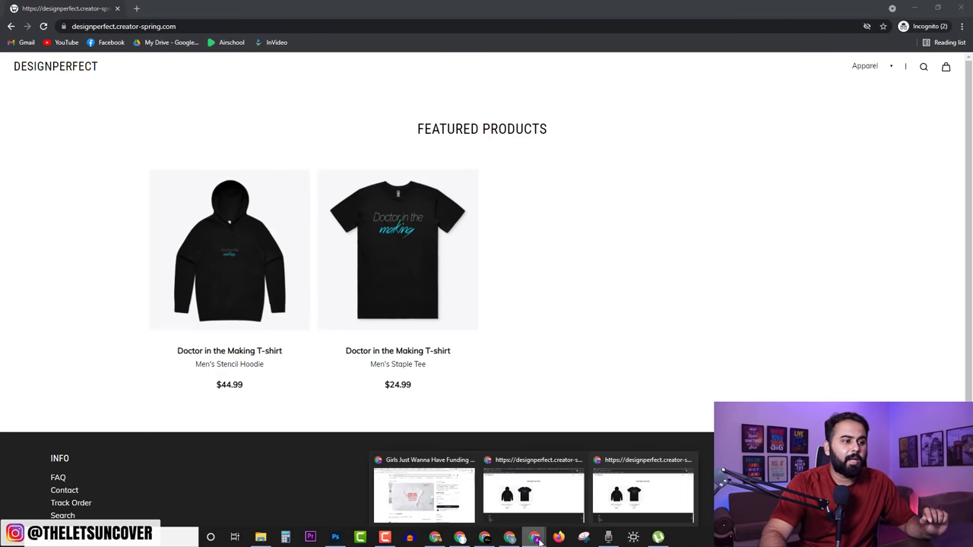
left_click(526, 515)
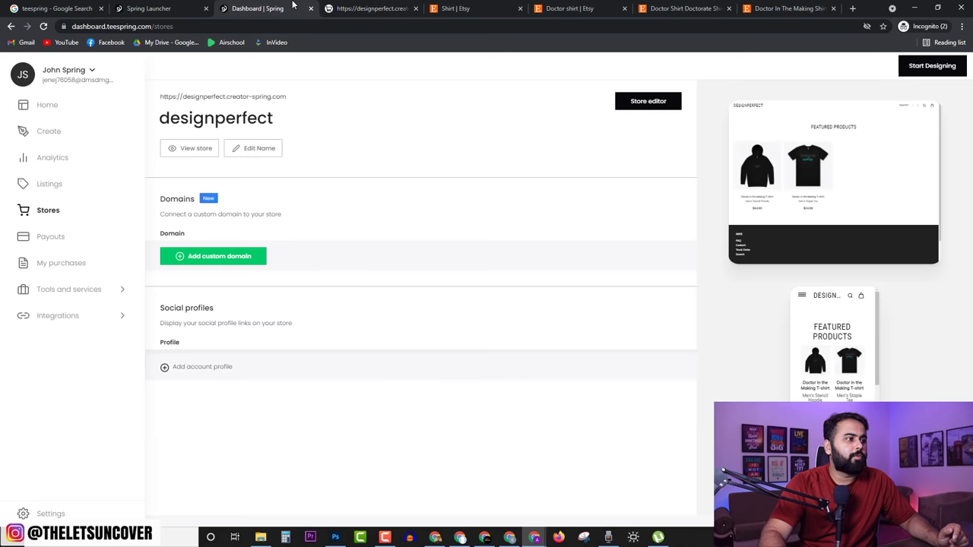
left_click(204, 257)
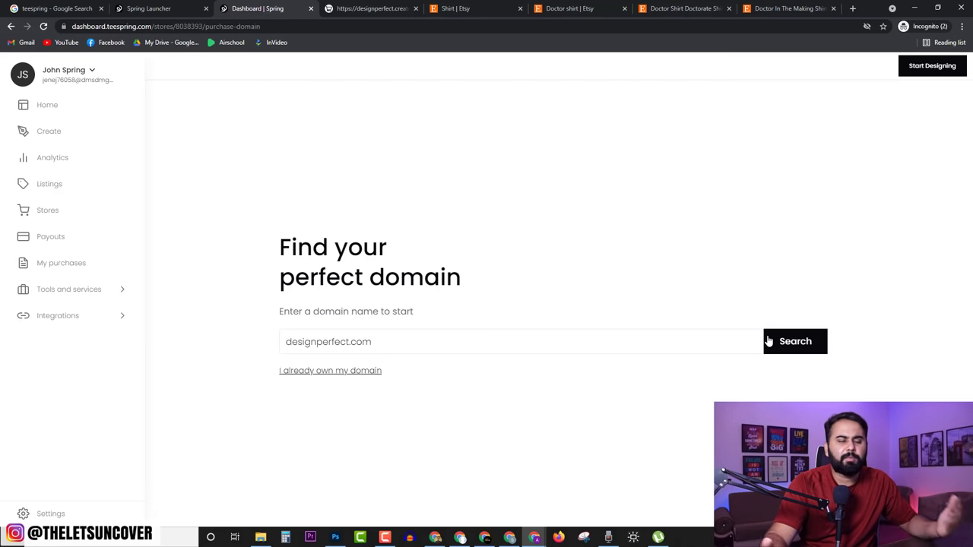
left_click(356, 372)
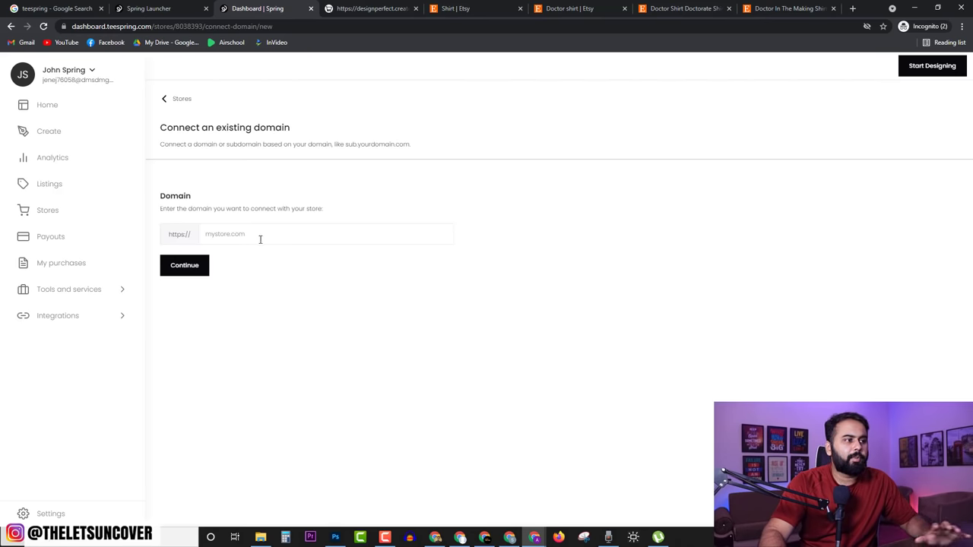
left_click(166, 99)
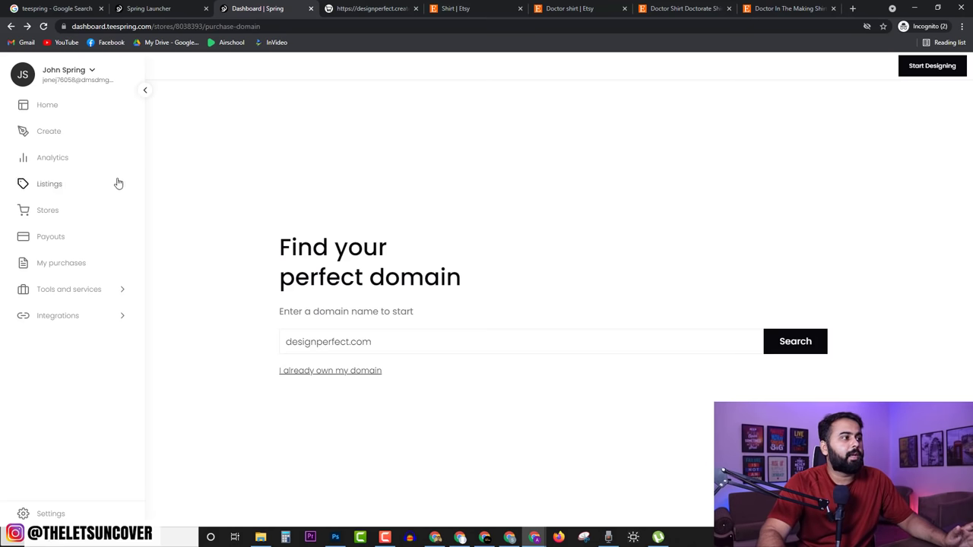
left_click(50, 211)
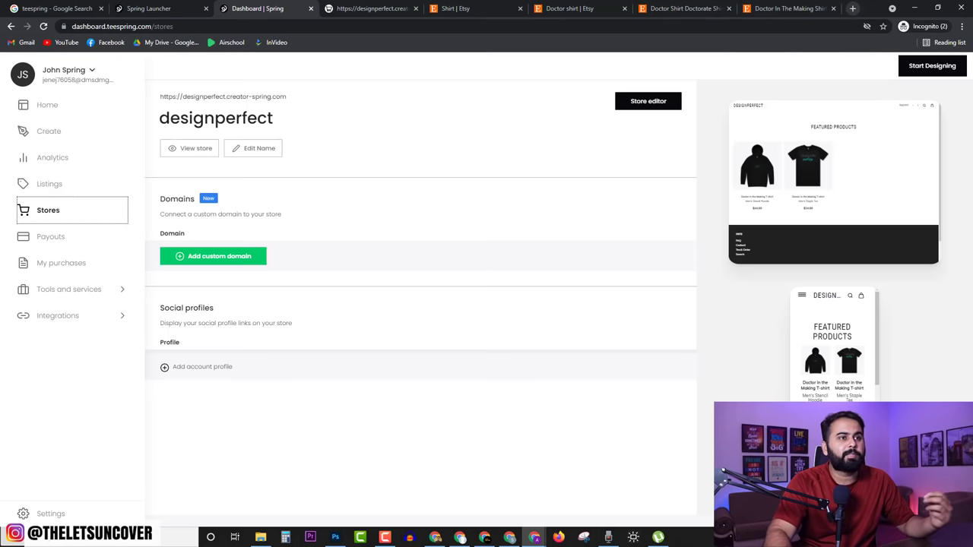
Step: Open the SilkywayApparel shop from the Etsy "Doctor In The Making" shirt listing and browse the shirt designs it sells
left_click(795, 9)
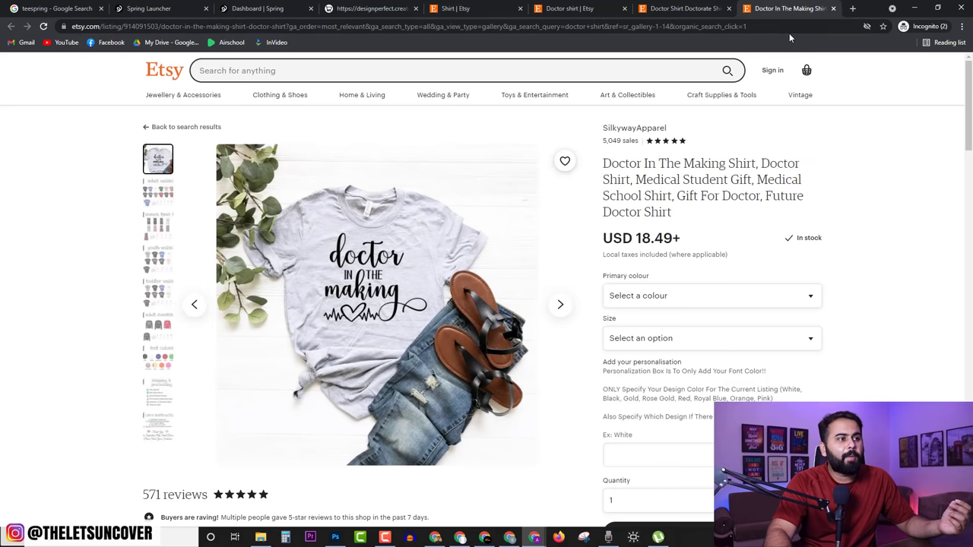
left_click(648, 130)
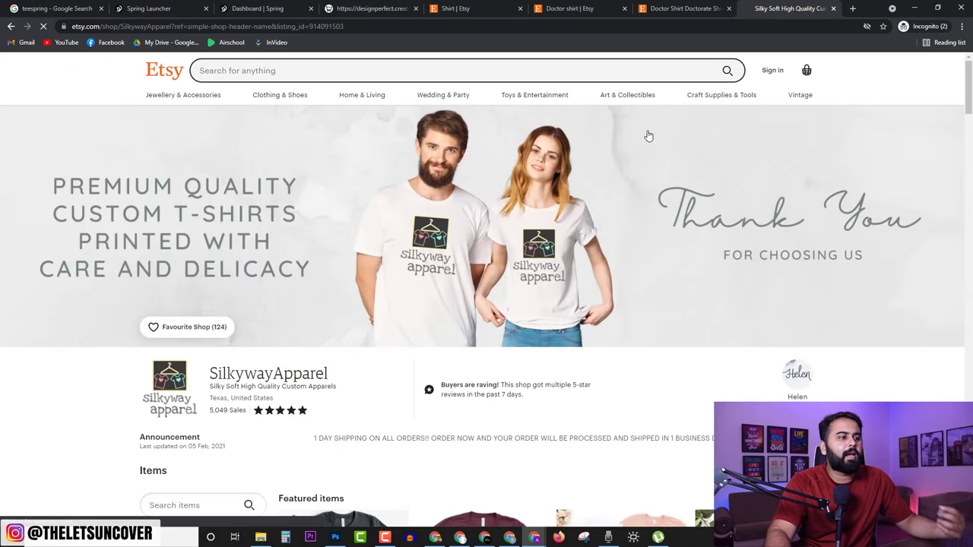
scroll(684, 190, "down", 4)
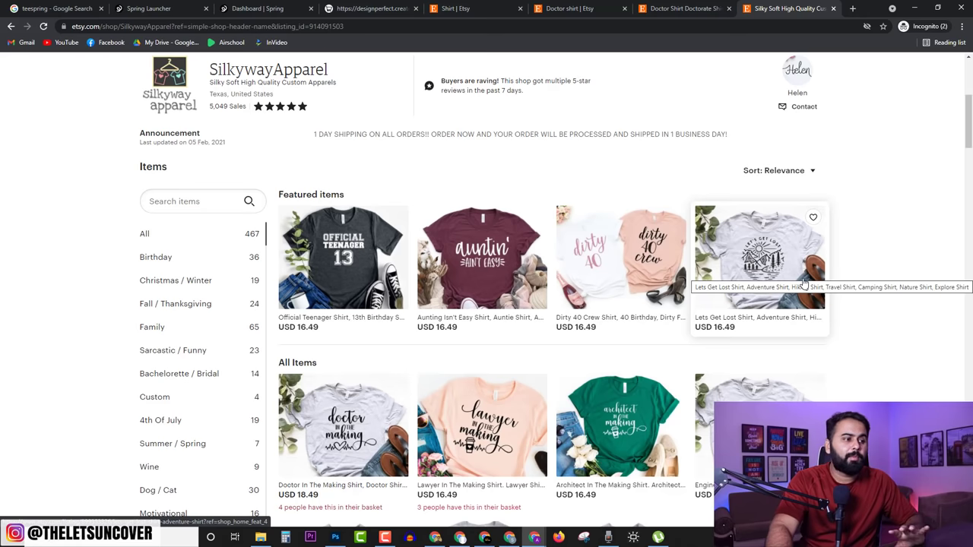
scroll(674, 326, "down", 15)
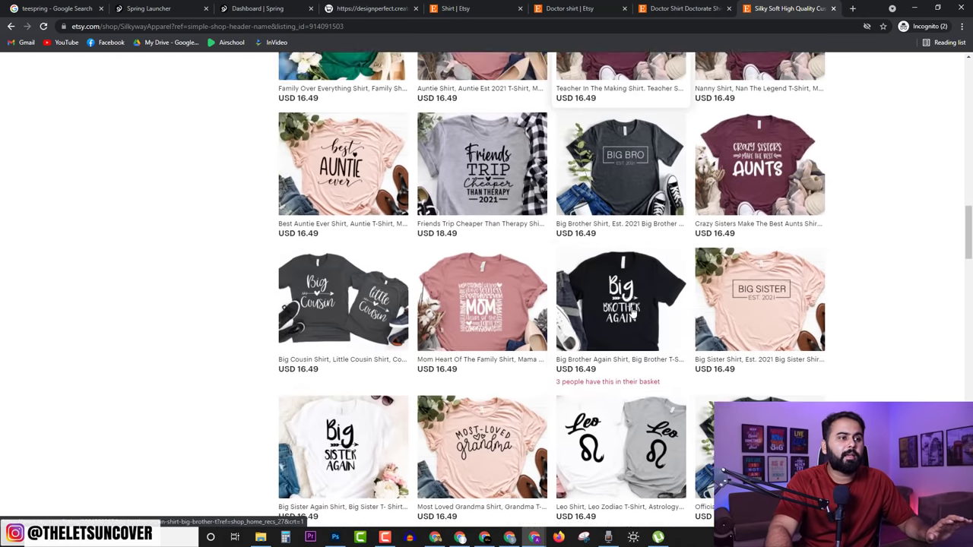
scroll(632, 310, "down", 10)
scroll(494, 382, "up", 6)
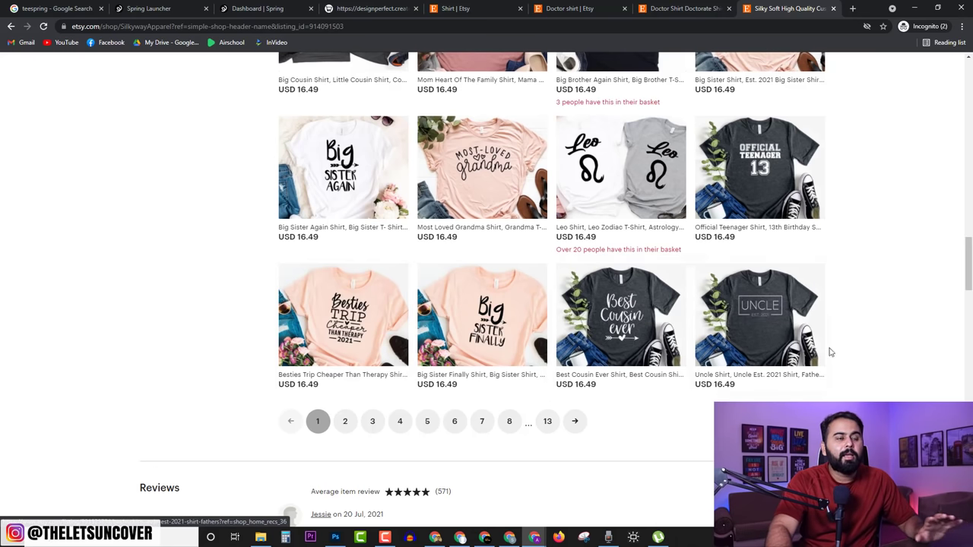
scroll(862, 390, "up", 1)
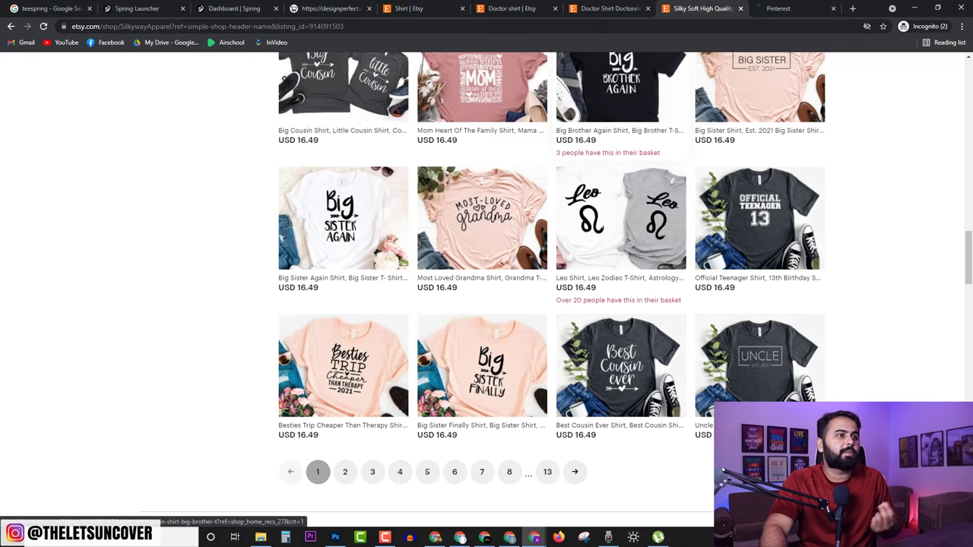
scroll(790, 326, "up", 3)
left_click_drag(969, 235, 971, 89)
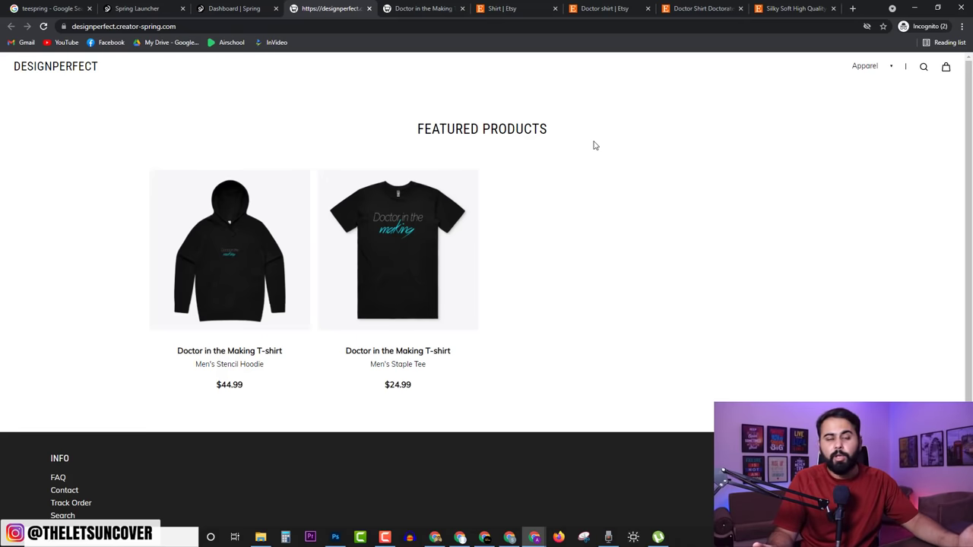
Step: Switch to Pinterest, browse the "doctor shirts" results, view the "Doctor I'll be there for you" shirt pin, and return to the results
key("alt+Tab")
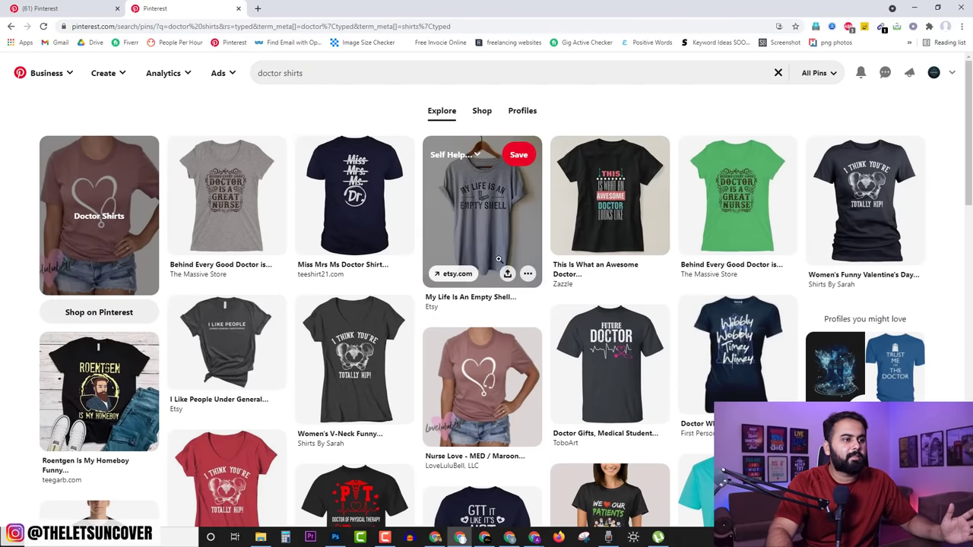
scroll(699, 370, "down", 2)
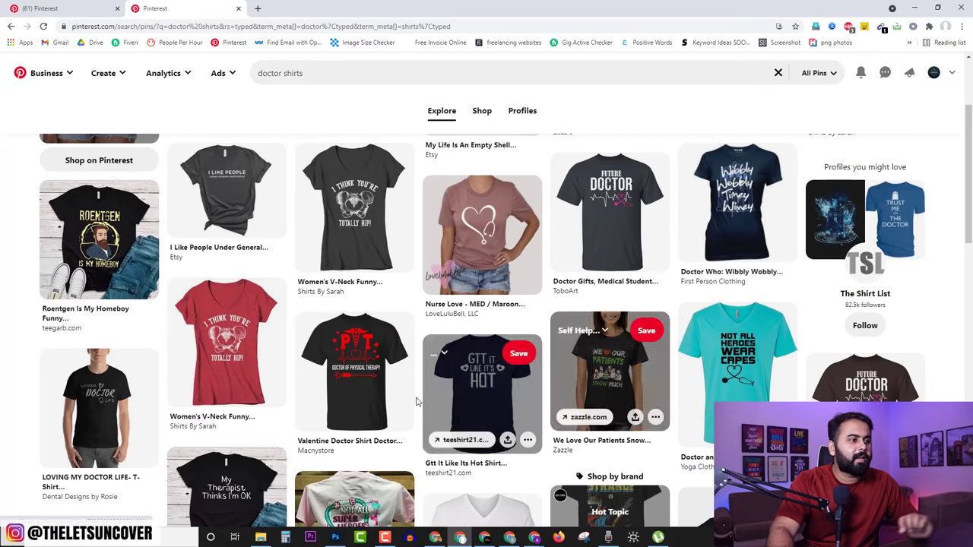
scroll(459, 398, "down", 1)
scroll(459, 398, "down", 2)
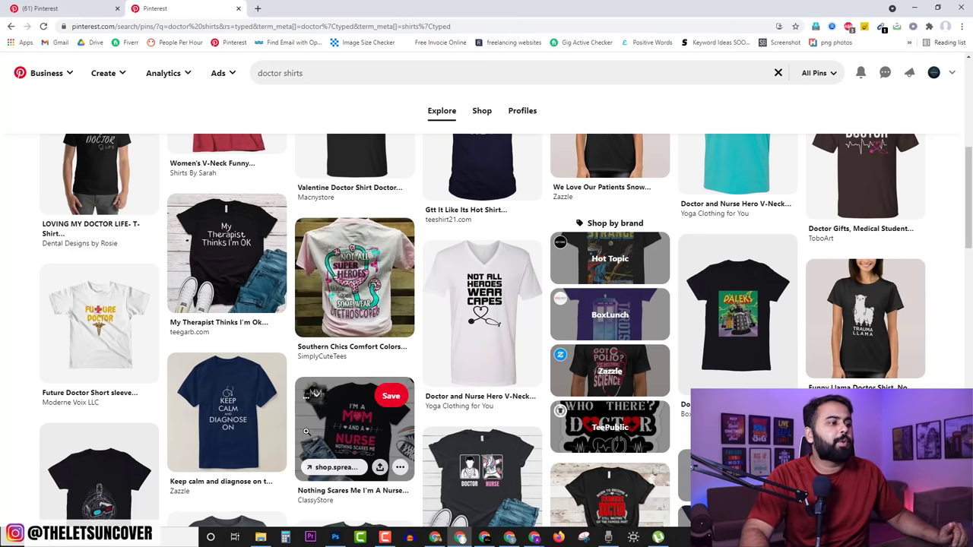
scroll(410, 409, "down", 2)
scroll(407, 380, "down", 1)
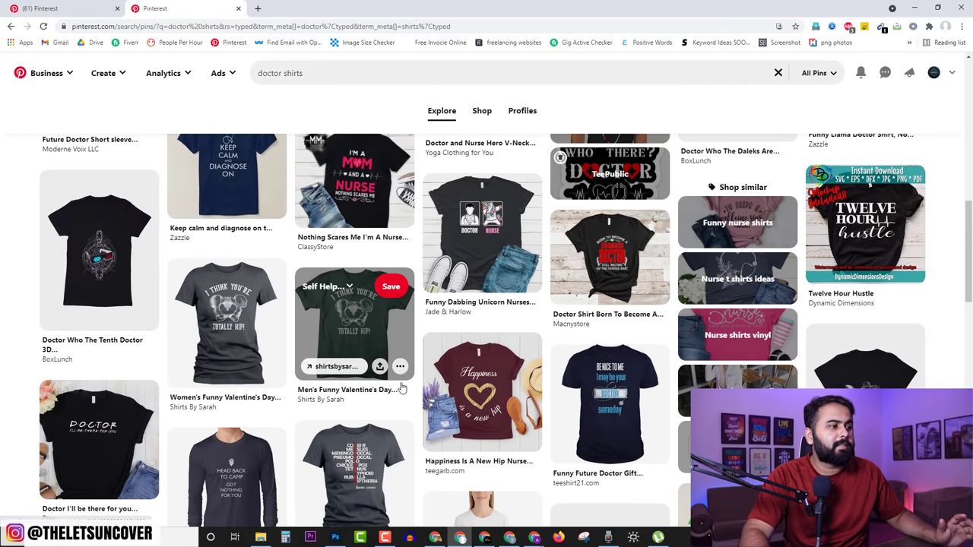
scroll(407, 380, "down", 5)
scroll(482, 342, "up", 2)
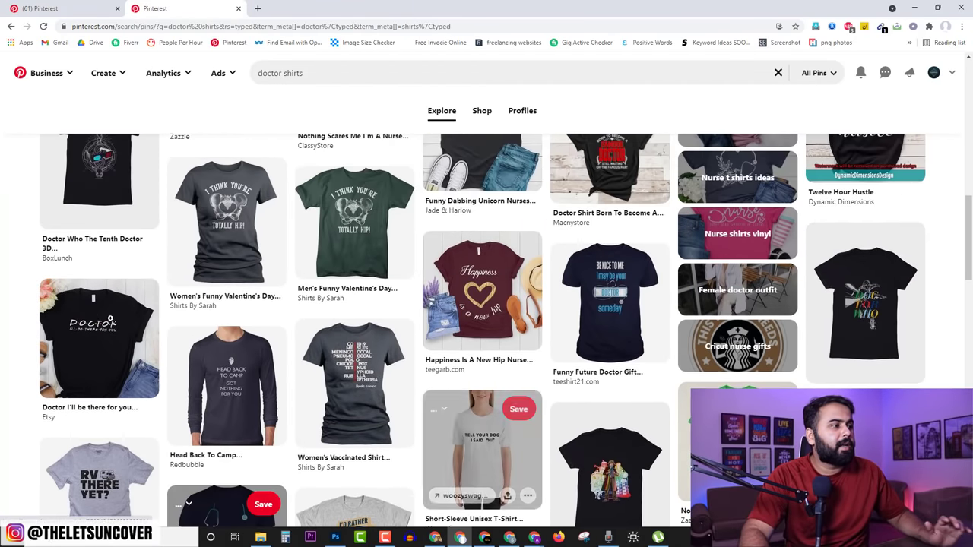
left_click(99, 338)
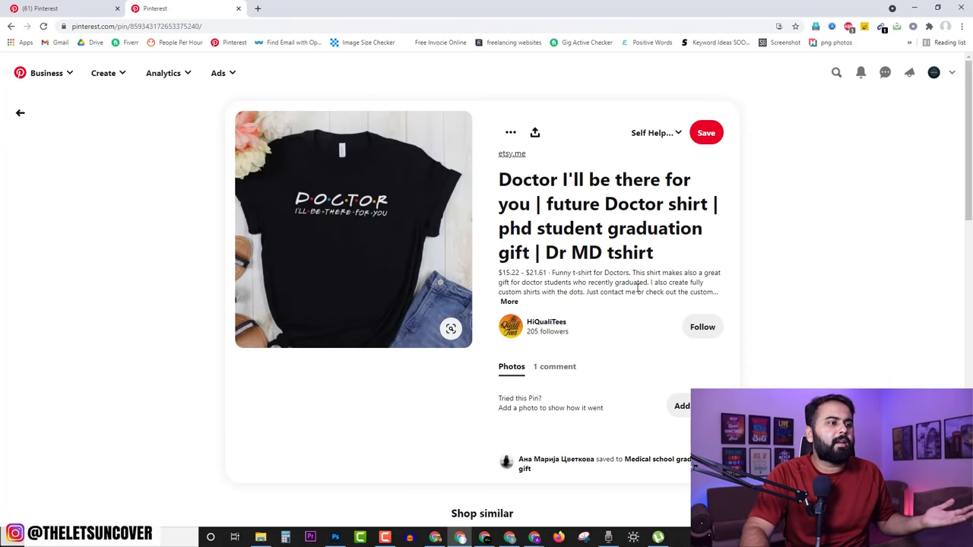
left_click(20, 112)
Step: Search Pinterest for "phd shirt" and browse the resulting shirt pins
left_click(472, 75)
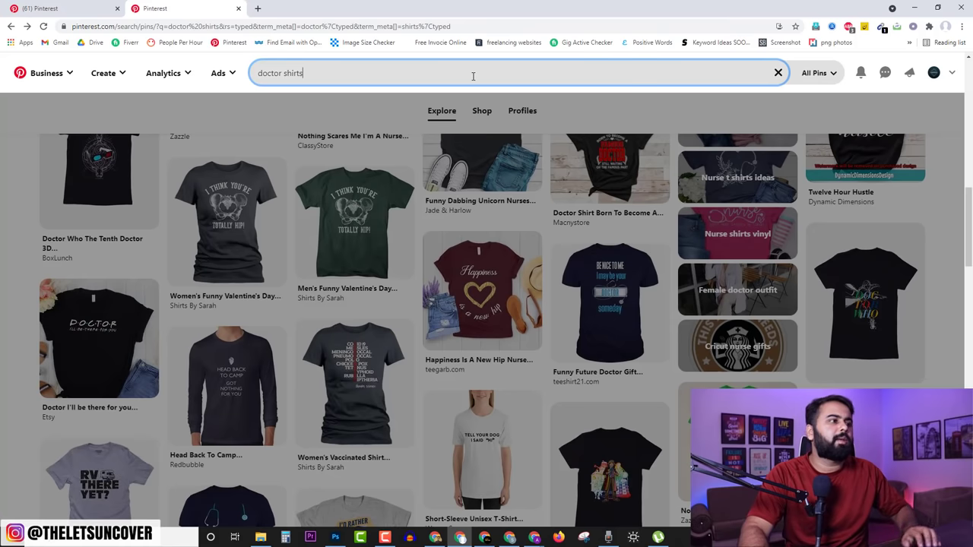
type("phd shirt")
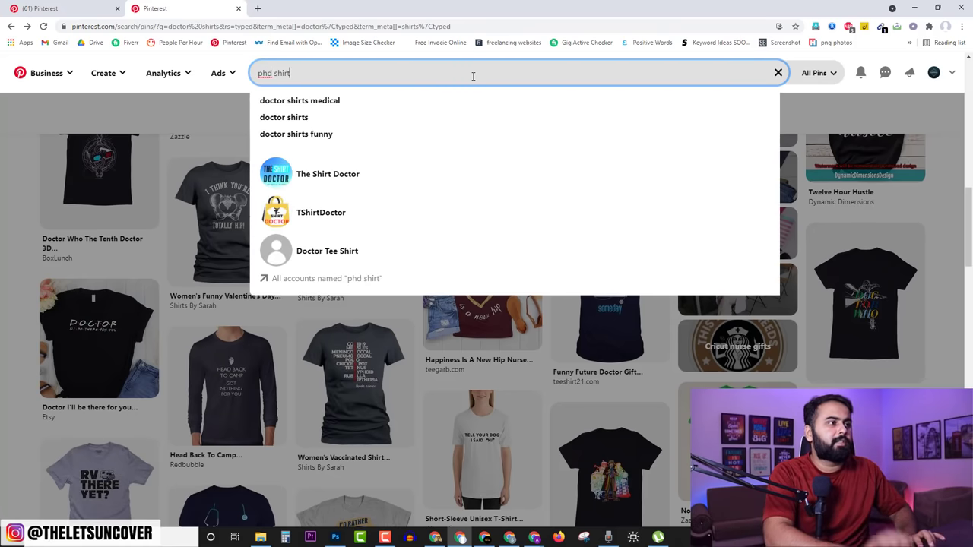
key("Return")
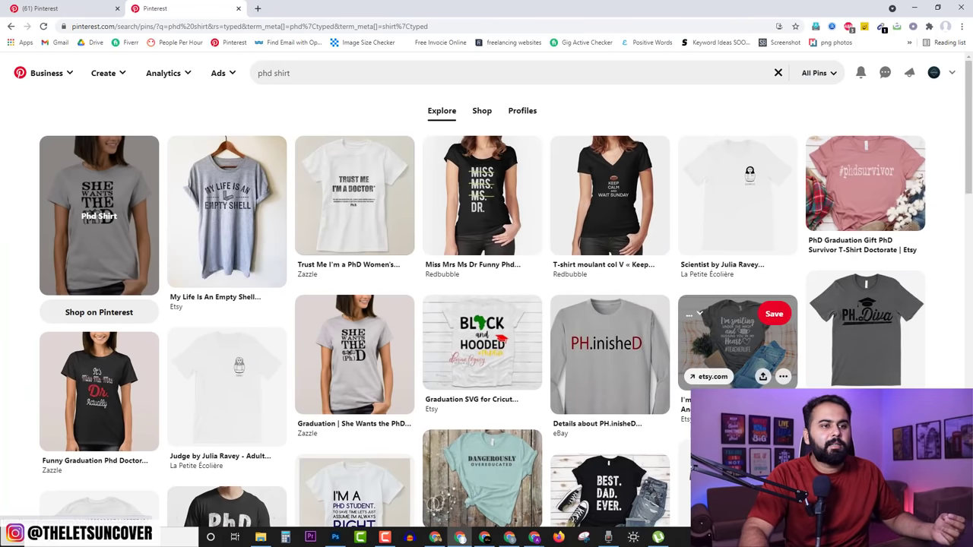
scroll(532, 384, "down", 4)
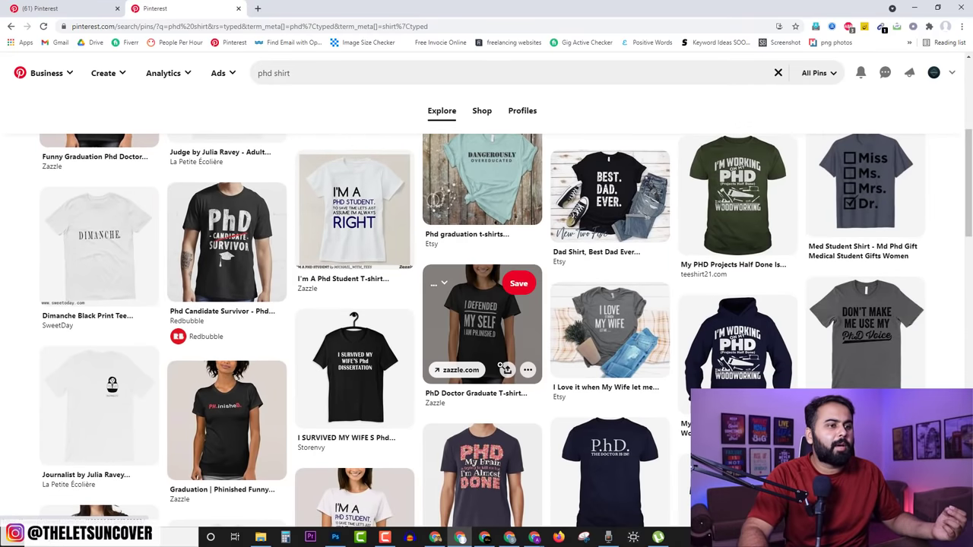
scroll(531, 380, "down", 3)
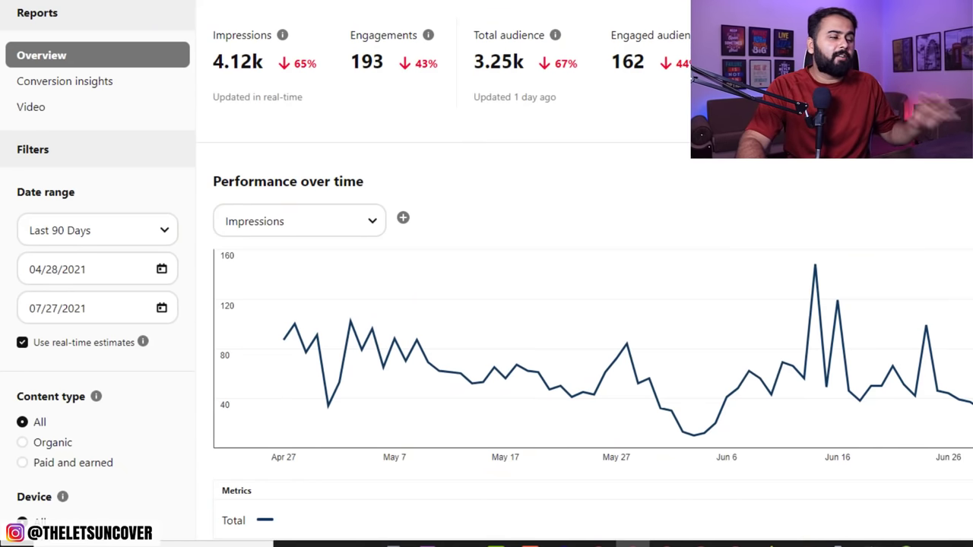
Step: Examine the impressions graph in the Pinterest analytics overview and the metrics available for performance over time
mouse_move(266, 348)
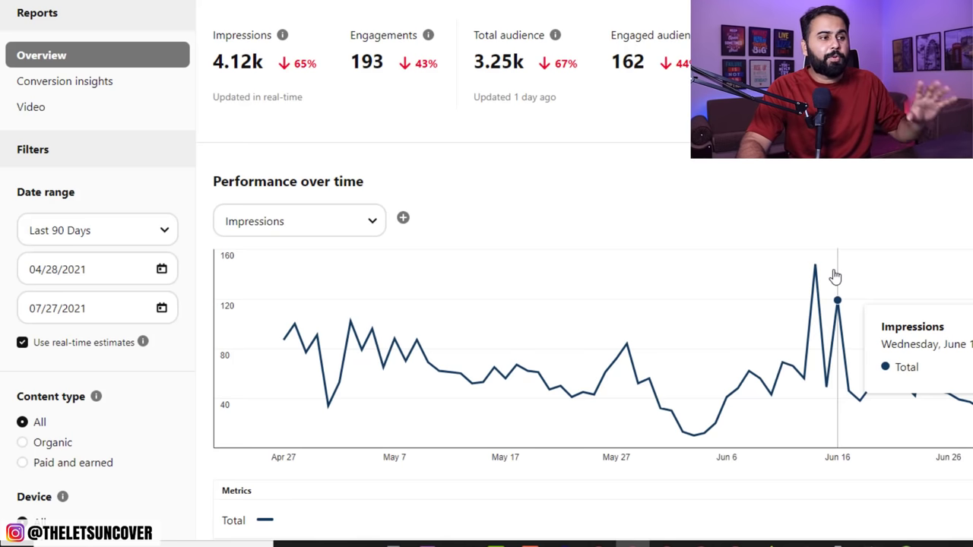
left_click(351, 228)
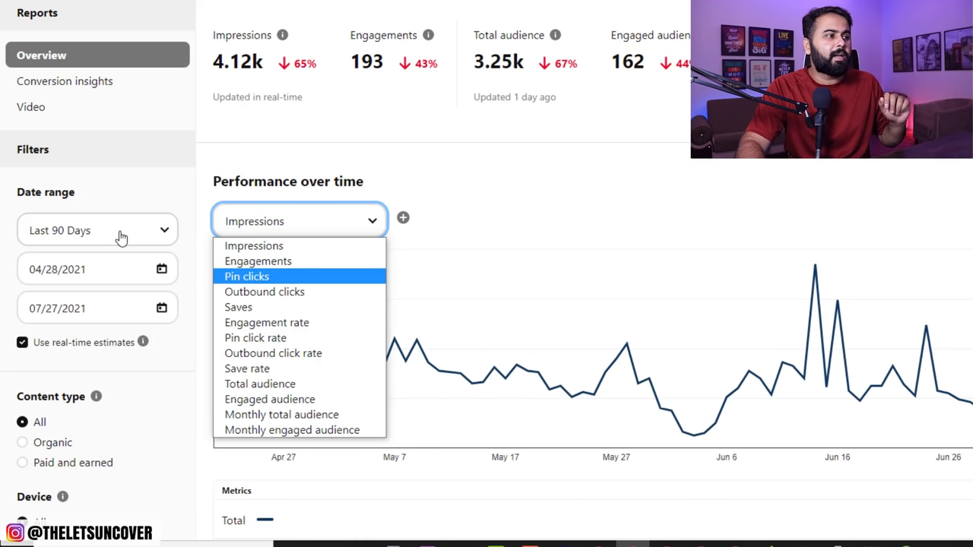
left_click(373, 139)
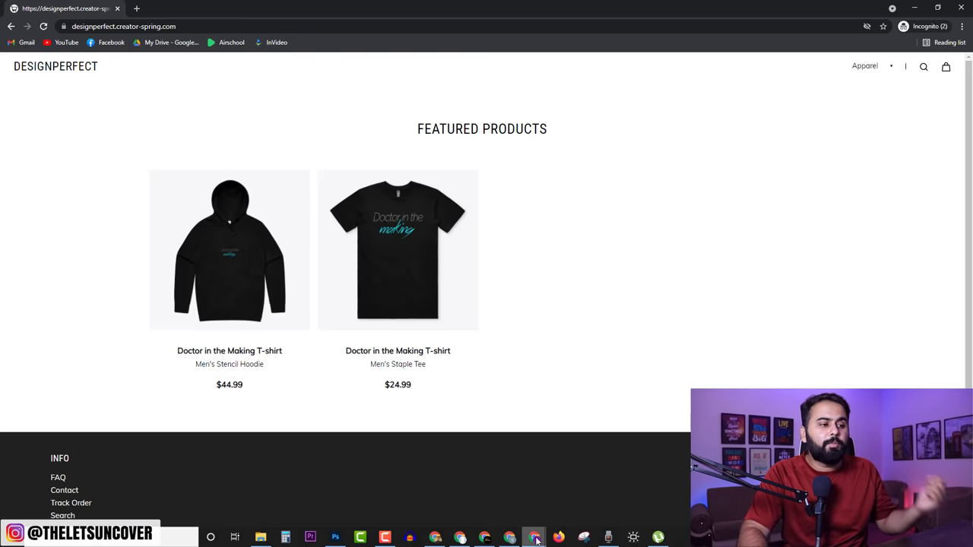
Step: Switch back to the incognito window holding the designperfect store and view the Doctor in the Making Men's Staple Tee listing
mouse_move(536, 539)
left_click(533, 493)
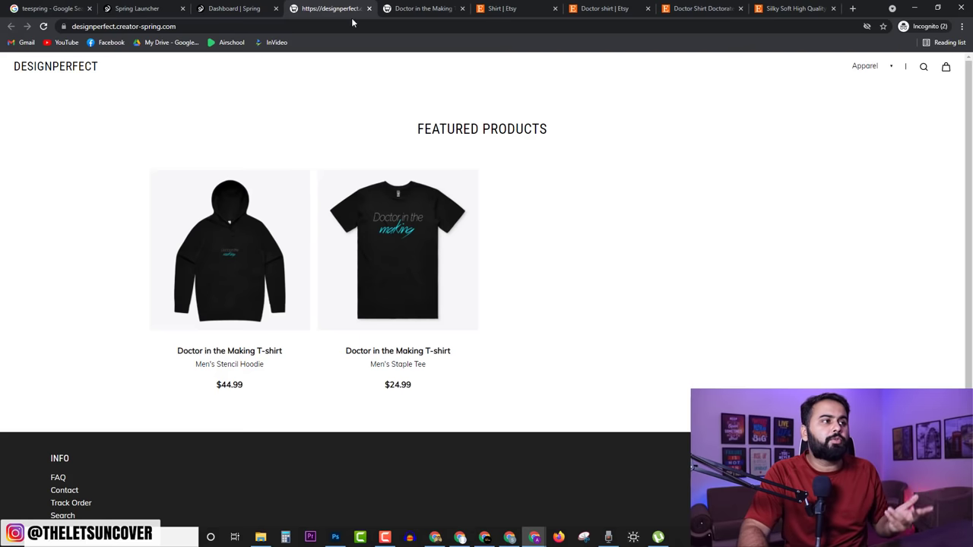
key("ctrl+Tab")
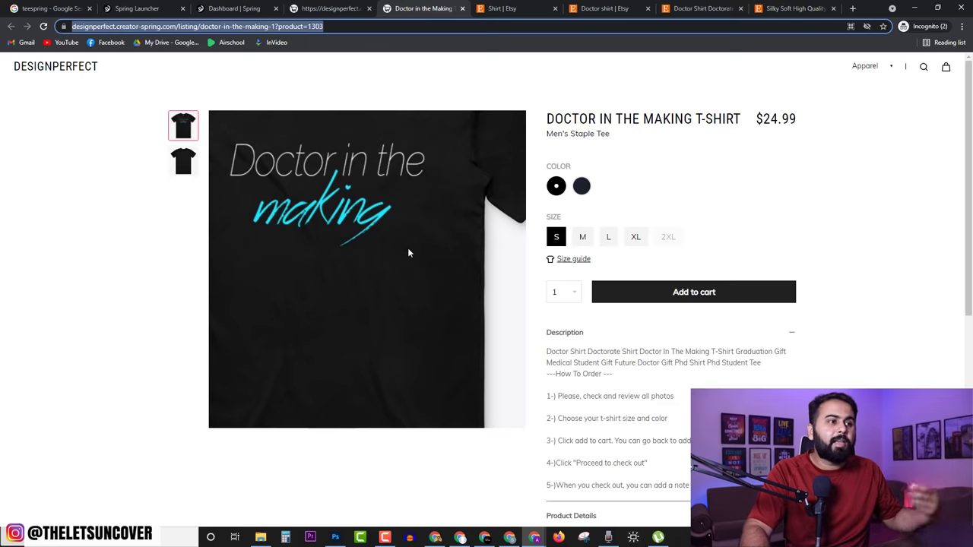
Step: Examine the views graph in Spring's analytics overview, and switch the graph back to profits
key("ctrl+2")
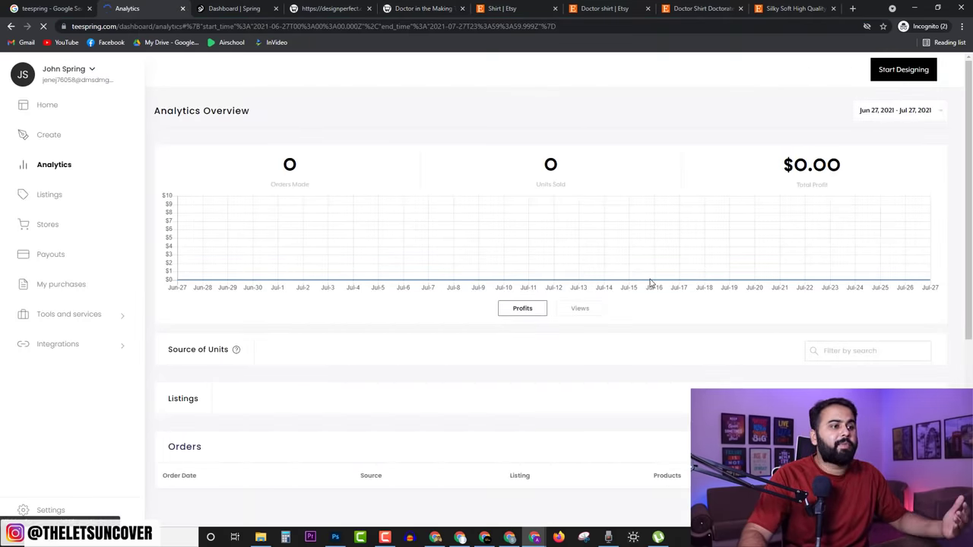
left_click(580, 310)
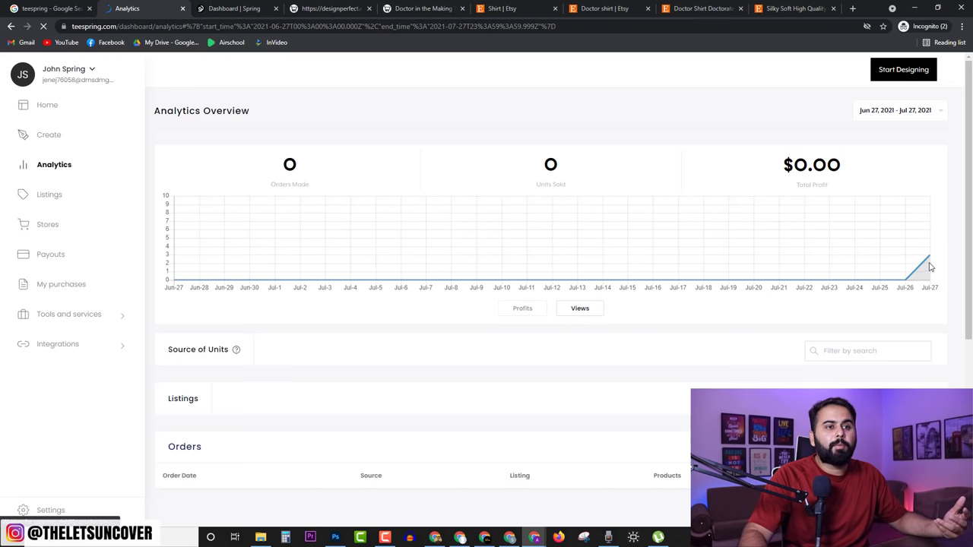
mouse_move(928, 259)
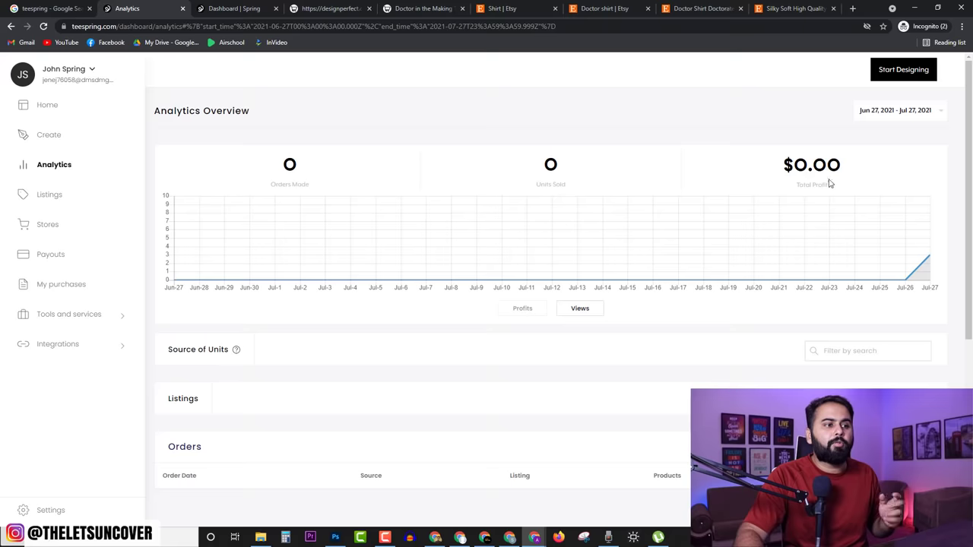
left_click(522, 309)
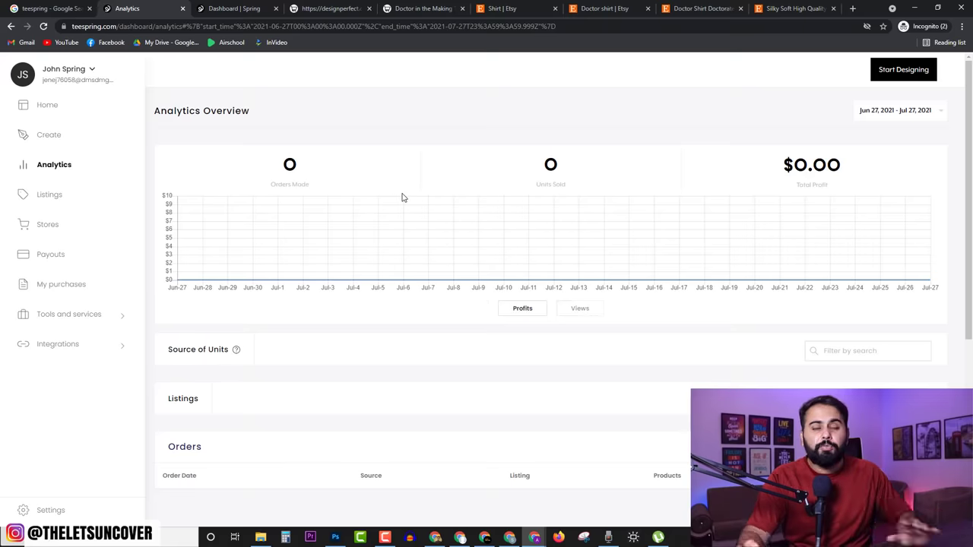